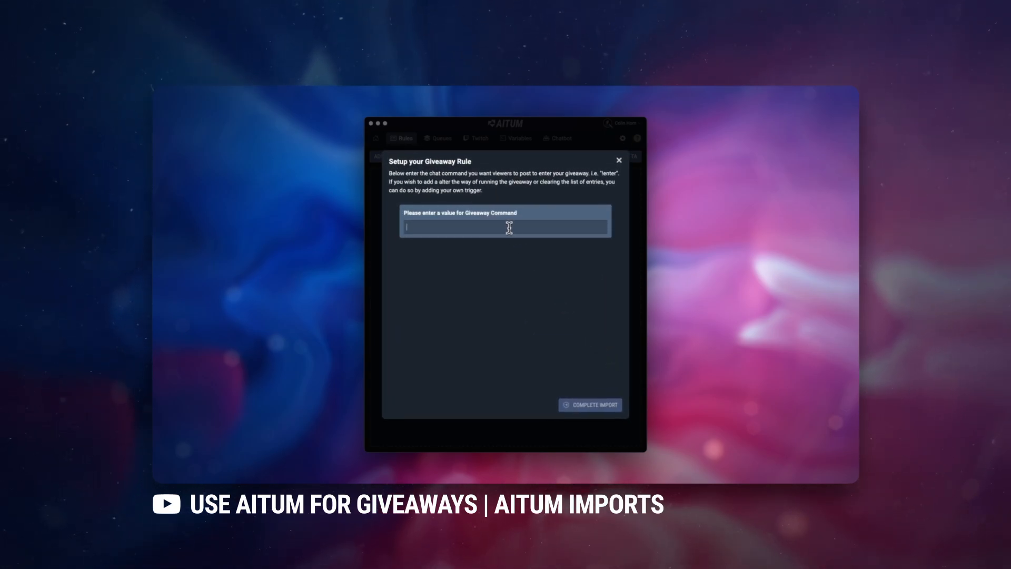
Set the giveaway command to !enter and complete the giveaway rule import
type("!enter")
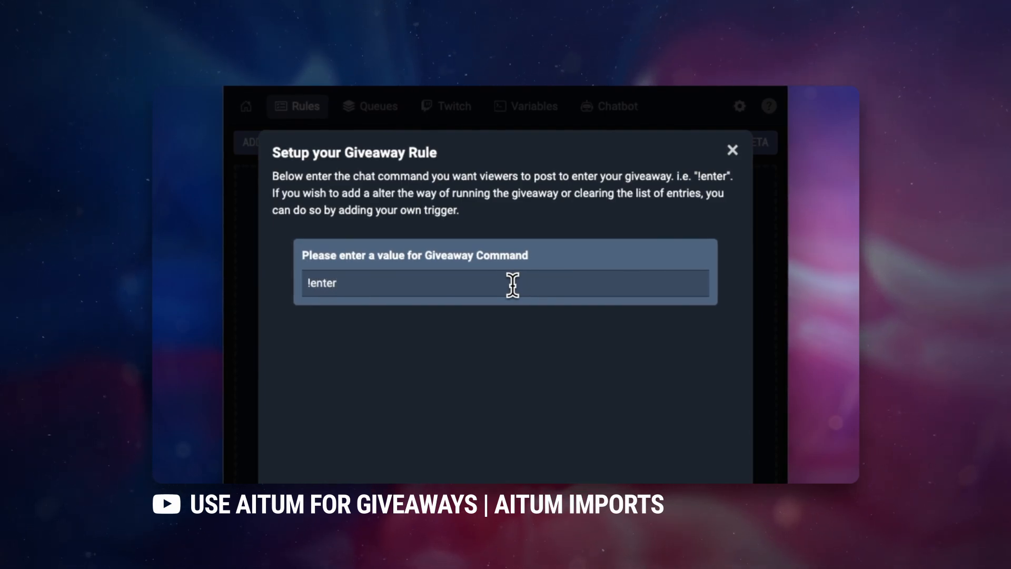
left_click(591, 411)
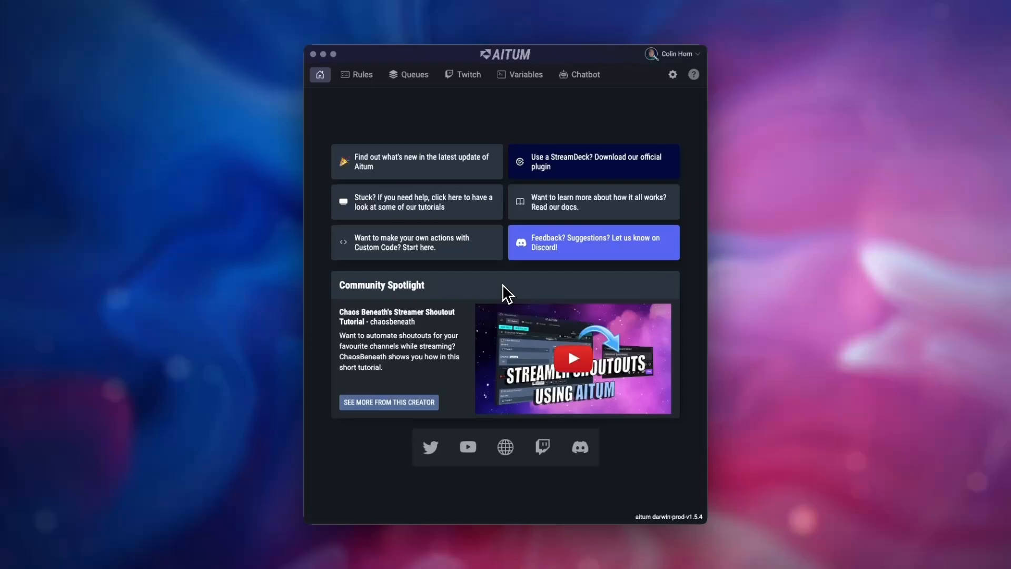
Create a new global variable of type String List and save it
left_click(522, 75)
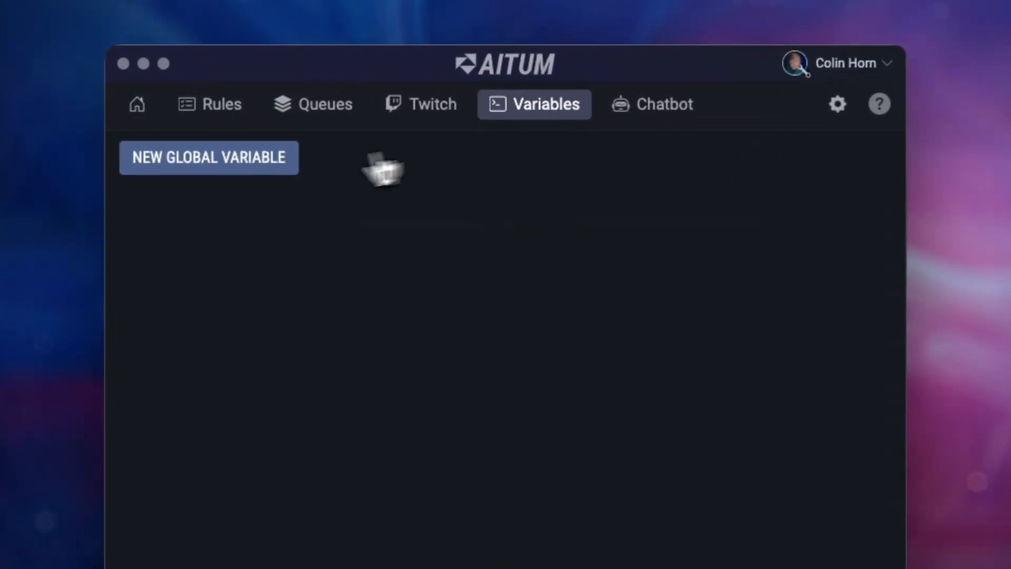
left_click(254, 159)
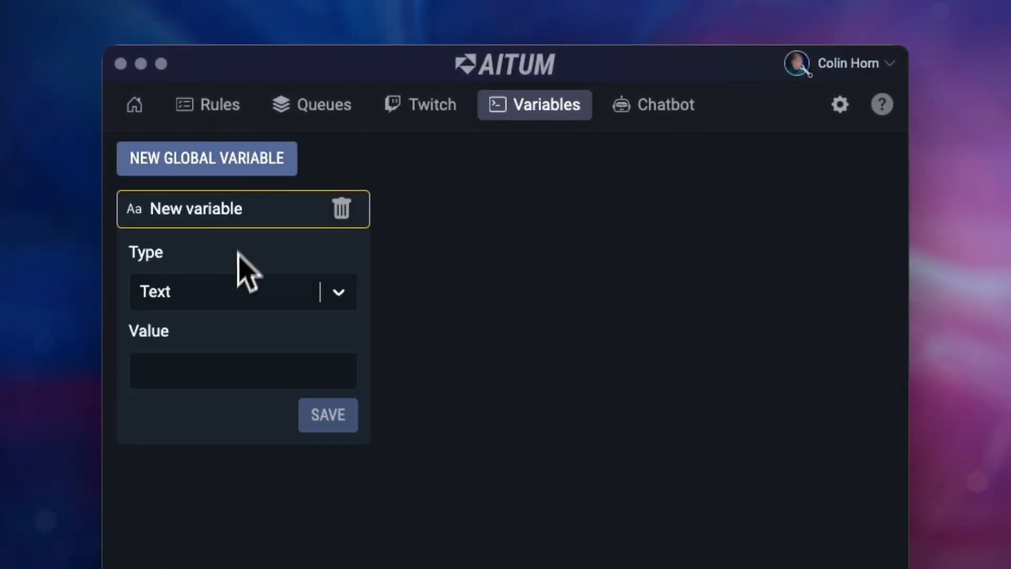
left_click(228, 293)
left_click(201, 497)
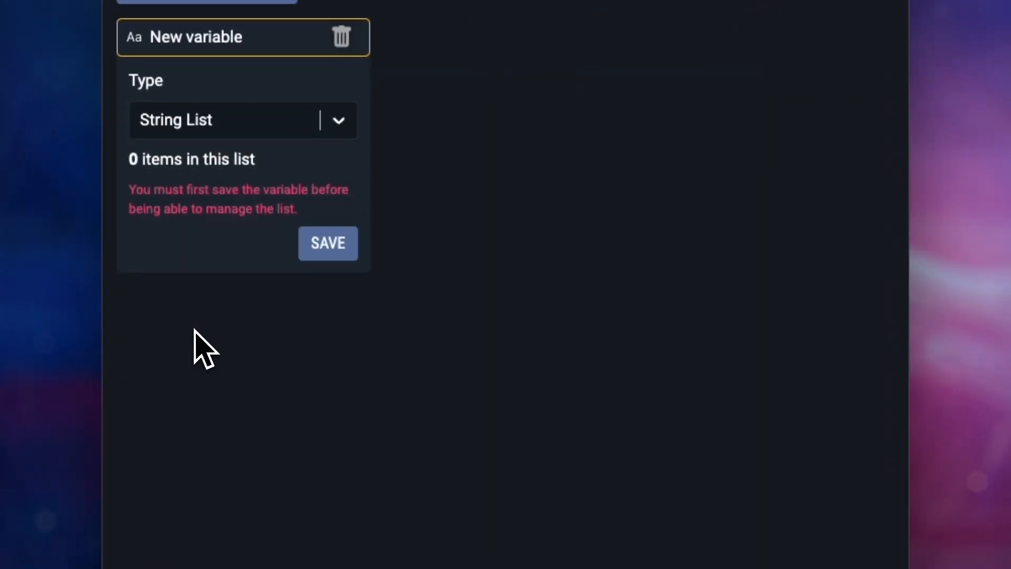
left_click(326, 242)
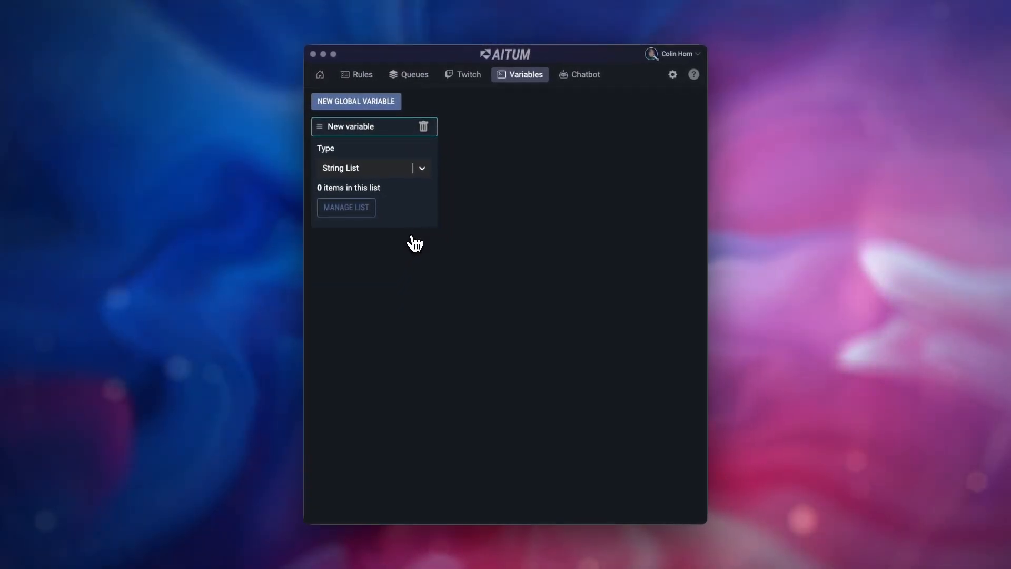
Add the items Quote 1, Quote 2 and Quote 3 to the variable's list, then close the list manager
left_click(362, 213)
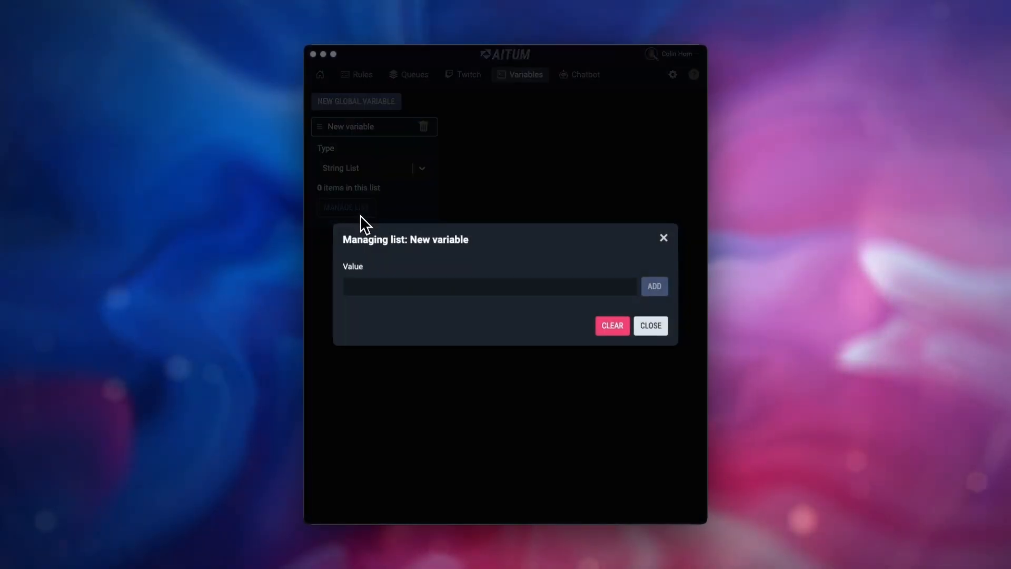
left_click(382, 285)
type("Qu")
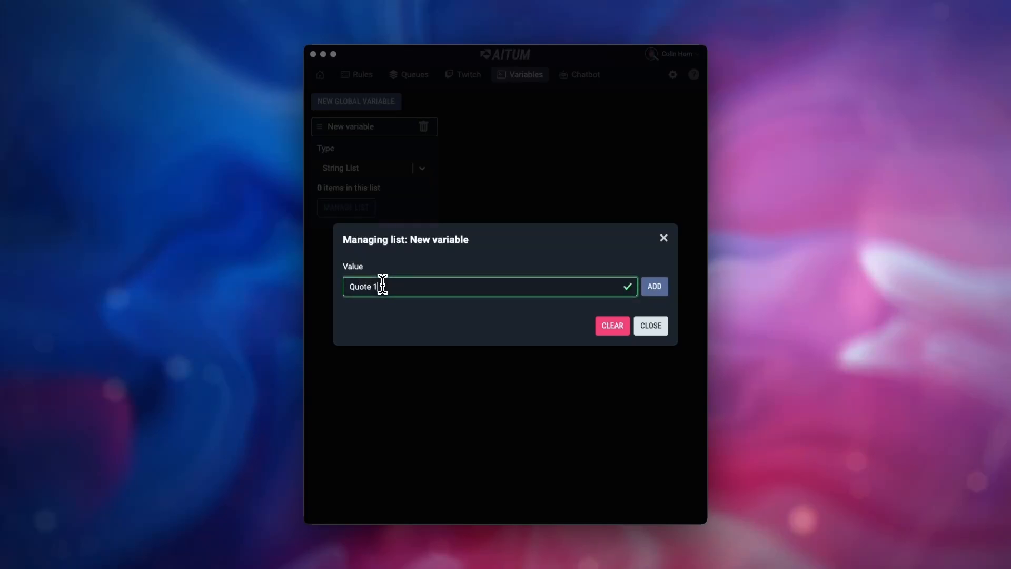
type("ote 1")
left_click(652, 287)
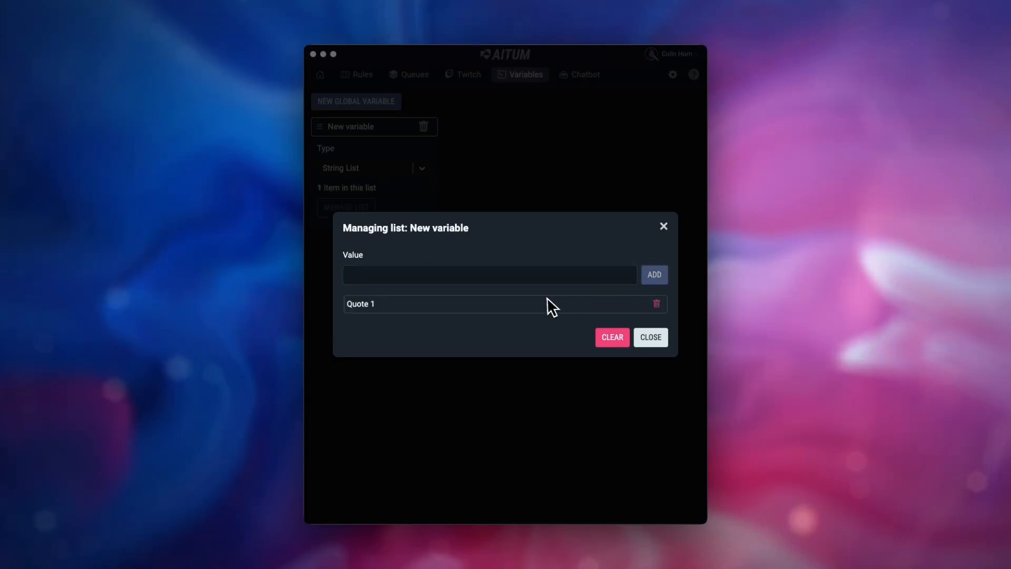
left_click(534, 276)
type("Q")
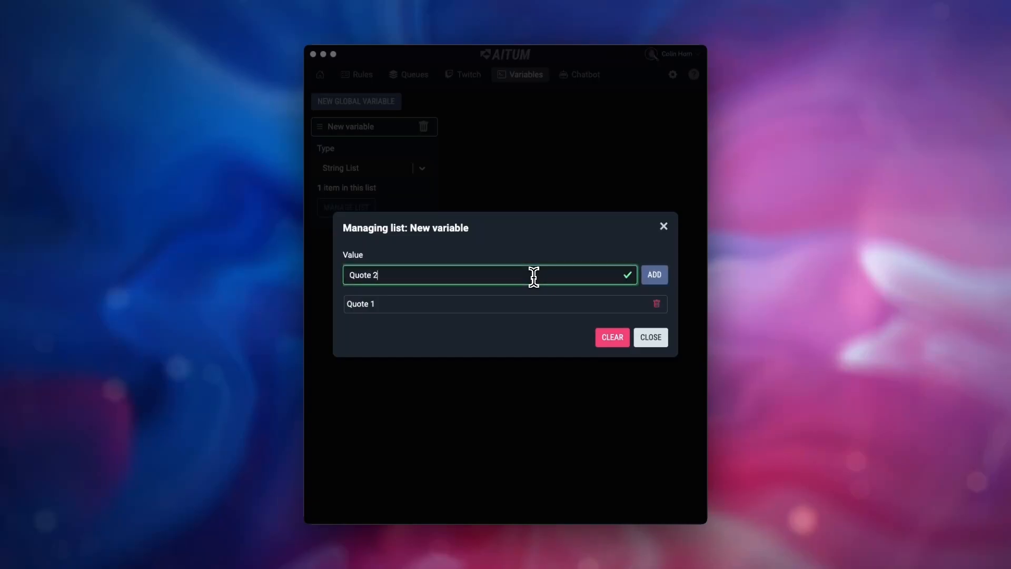
type("uote 2")
left_click(667, 283)
left_click(524, 266)
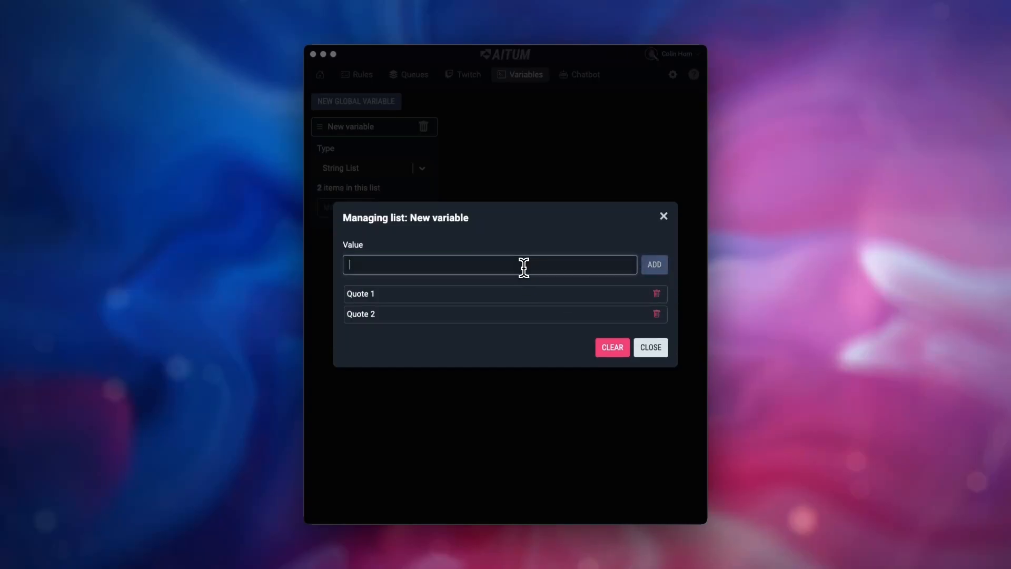
type("Quote 3")
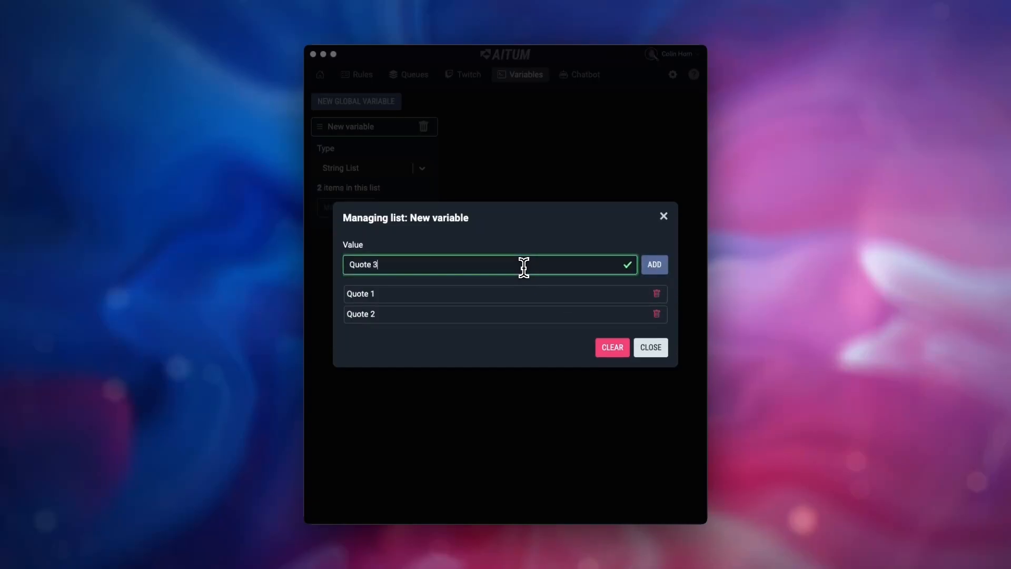
left_click(662, 282)
left_click(655, 352)
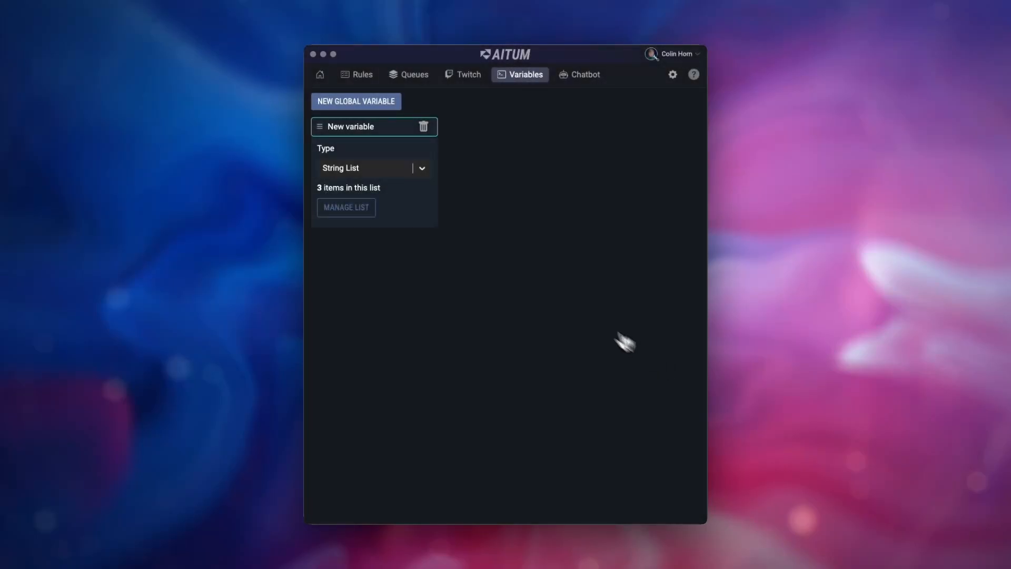
Add a new rule with a Twitch Chat Message trigger for the message !quote
left_click(360, 75)
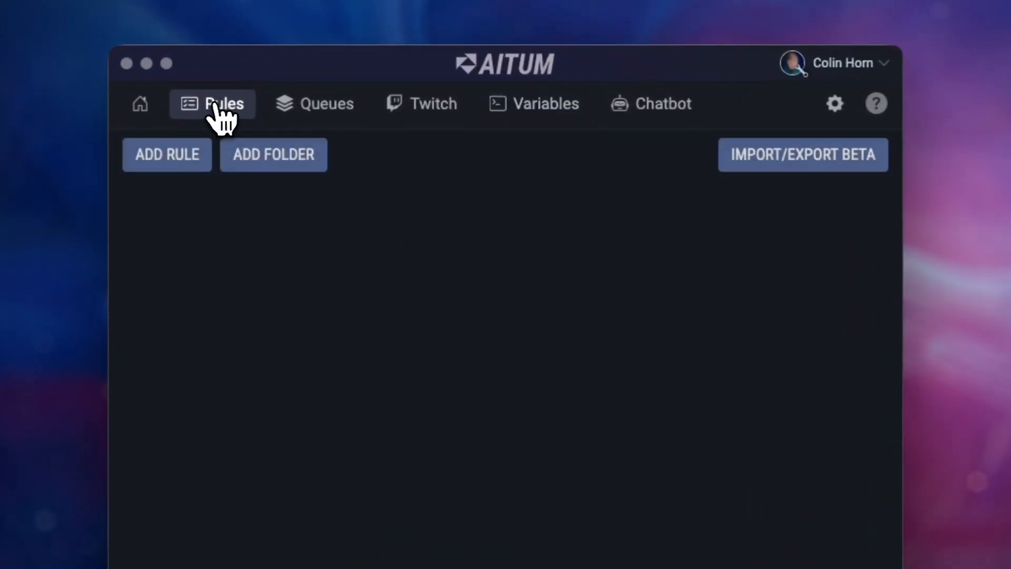
left_click(190, 153)
left_click(196, 270)
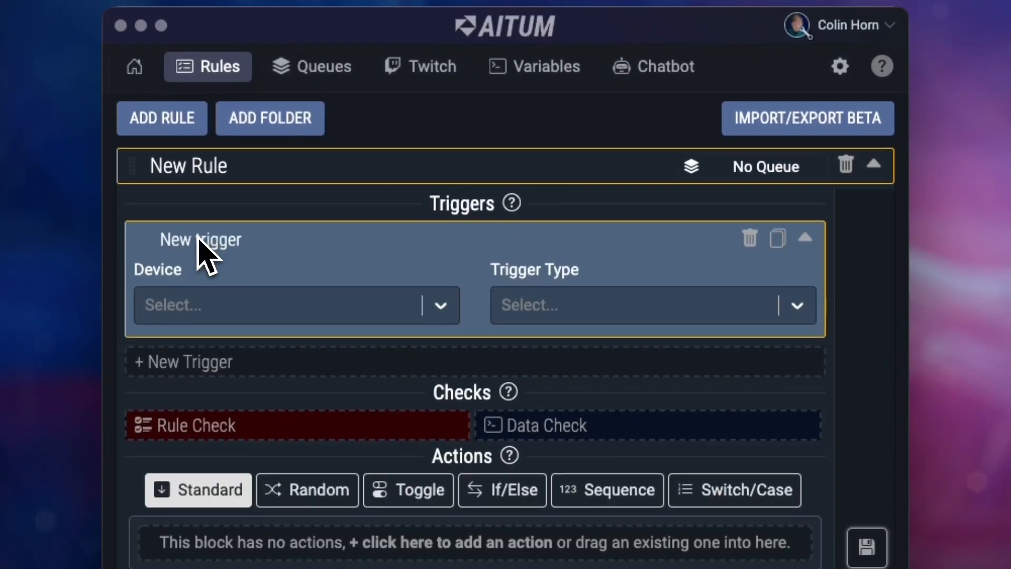
left_click(211, 304)
type("tw")
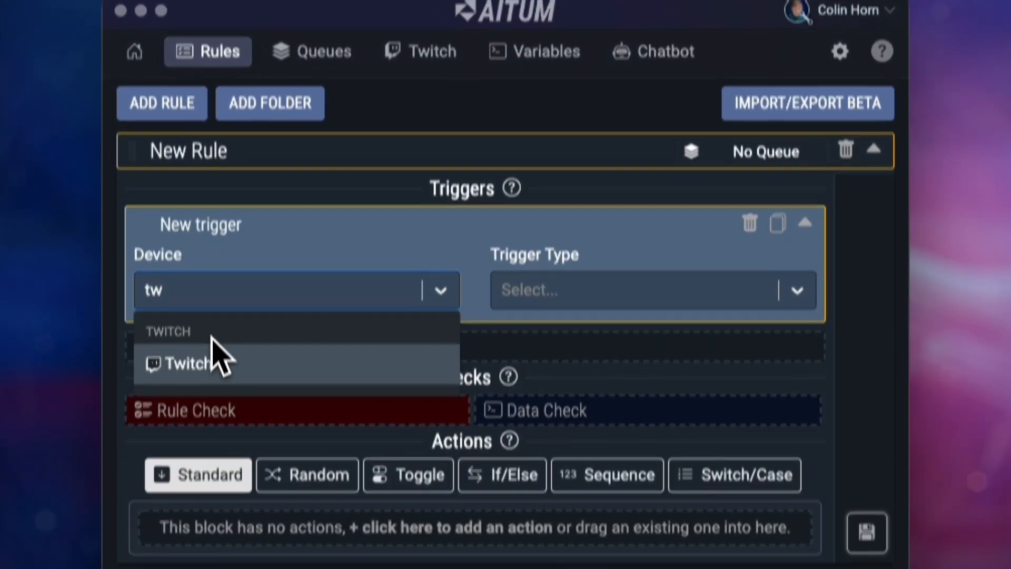
left_click(214, 364)
left_click(562, 298)
type("ch")
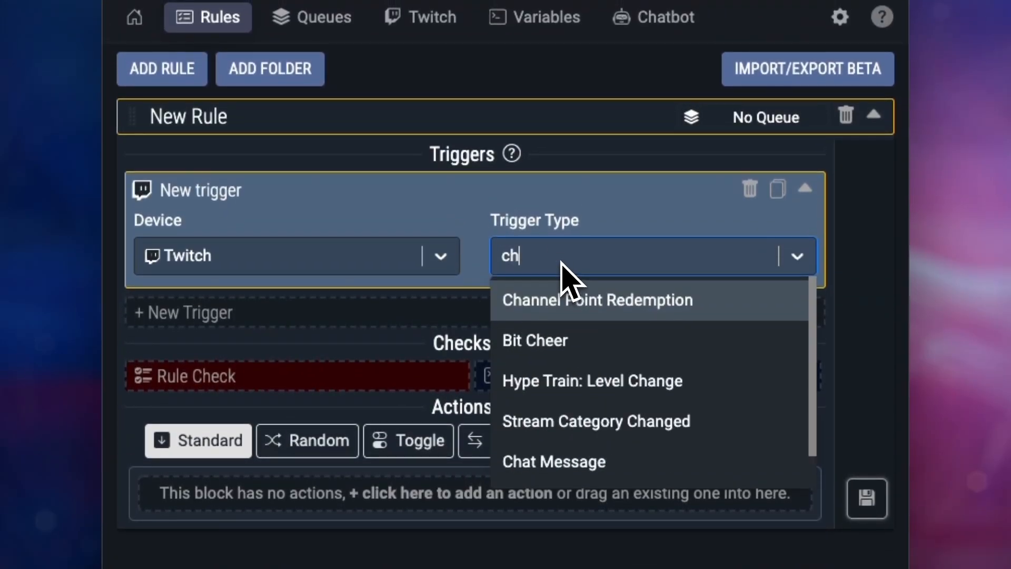
type("at")
left_click(555, 306)
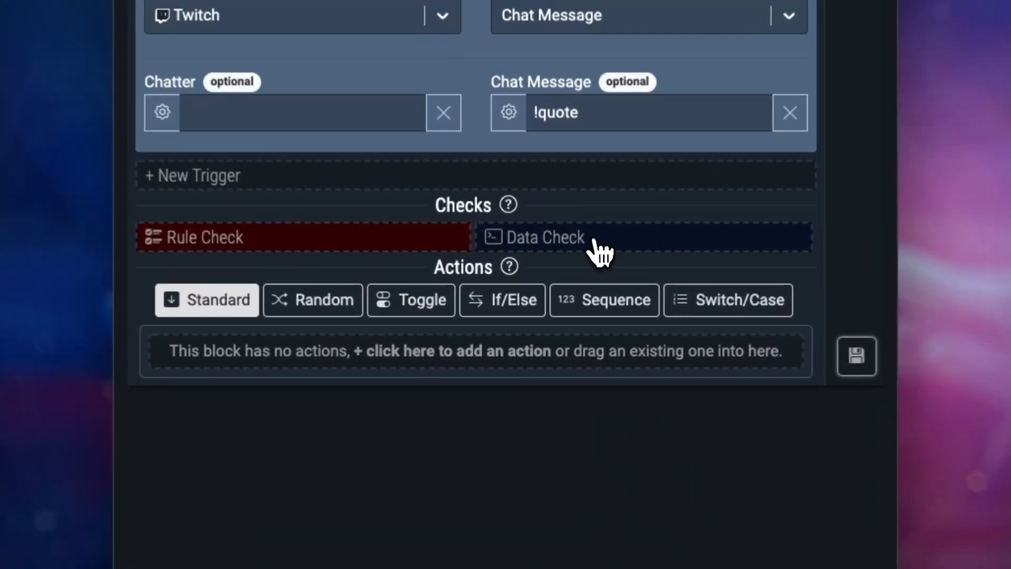
Add a Get Random String List Item data check using the New variable list
left_click(566, 308)
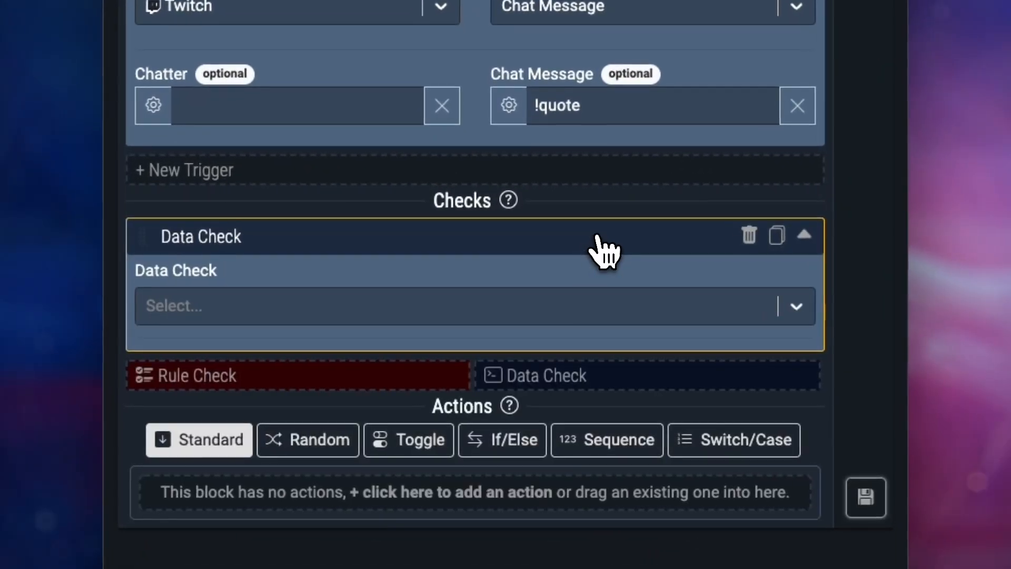
left_click(578, 306)
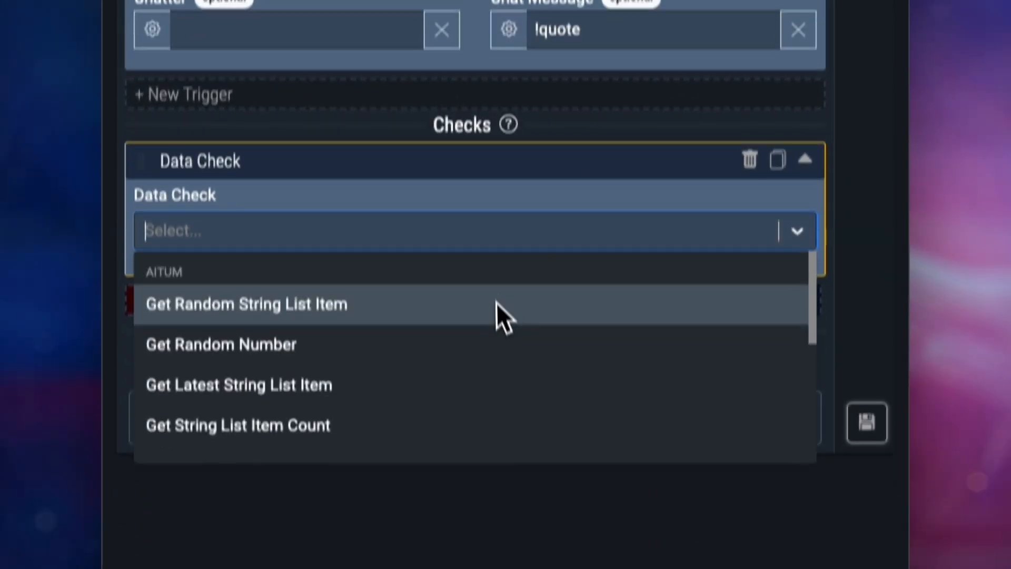
left_click(495, 376)
left_click(395, 283)
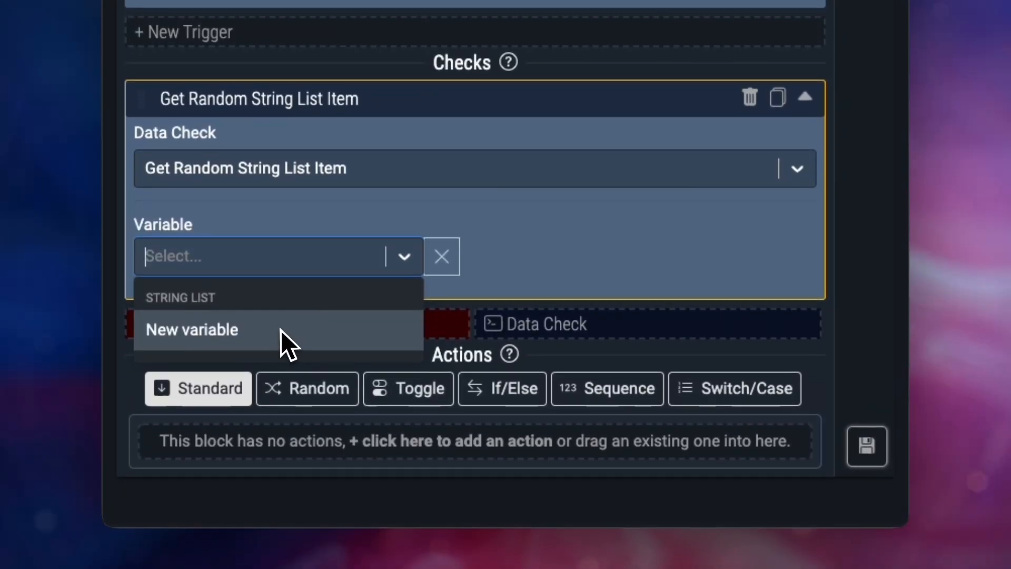
left_click(280, 353)
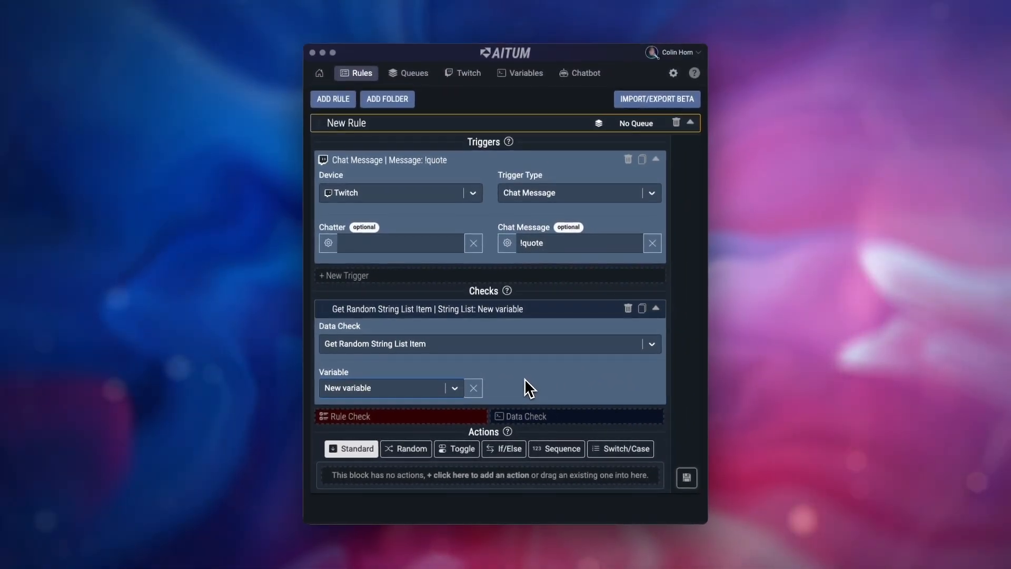
Add a Twitch action of type Send Chat Message as Broadcaster to the rule
left_click(526, 475)
scroll(527, 480, "down", 2)
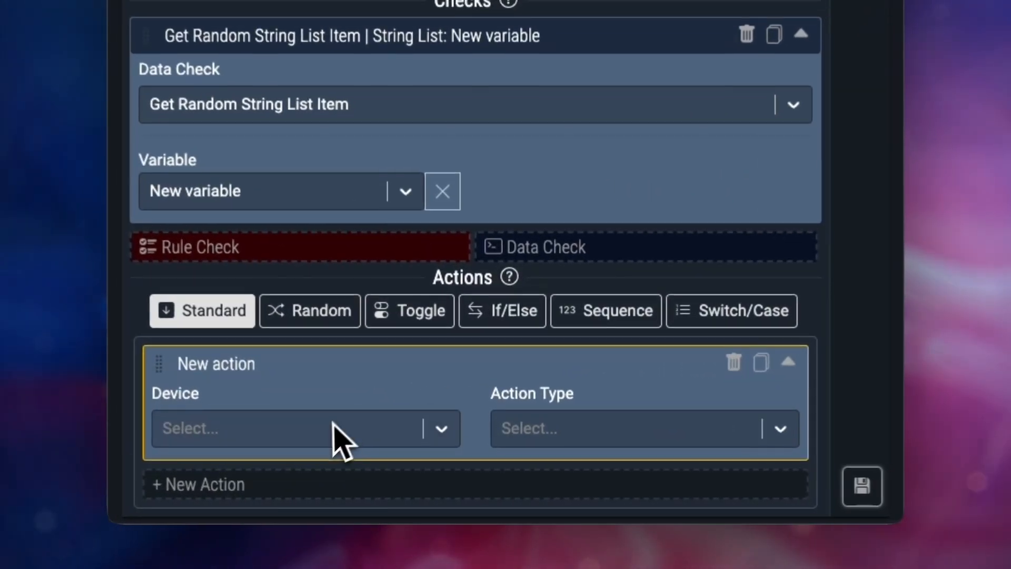
left_click(333, 424)
type("tw")
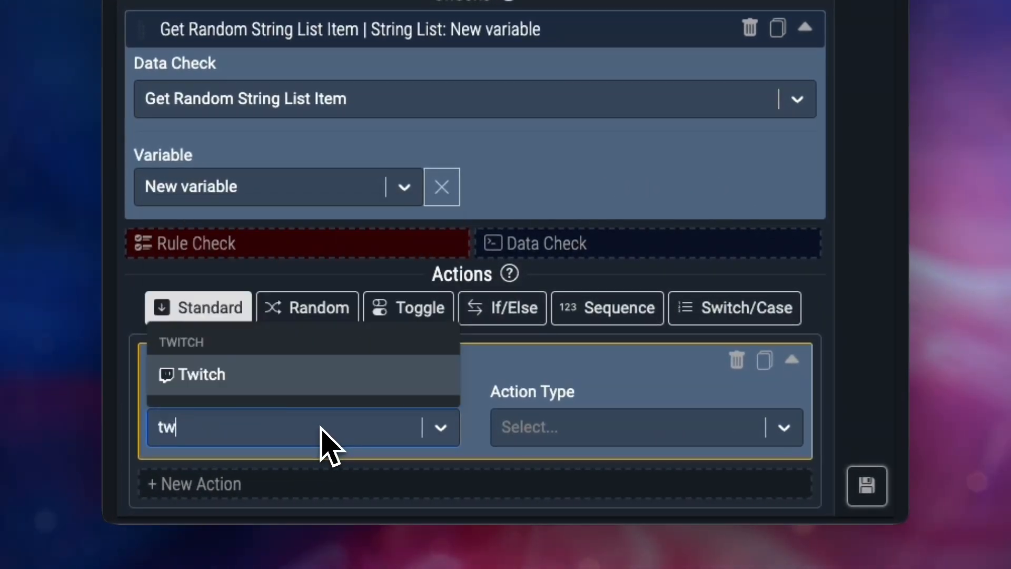
left_click(316, 378)
left_click(529, 442)
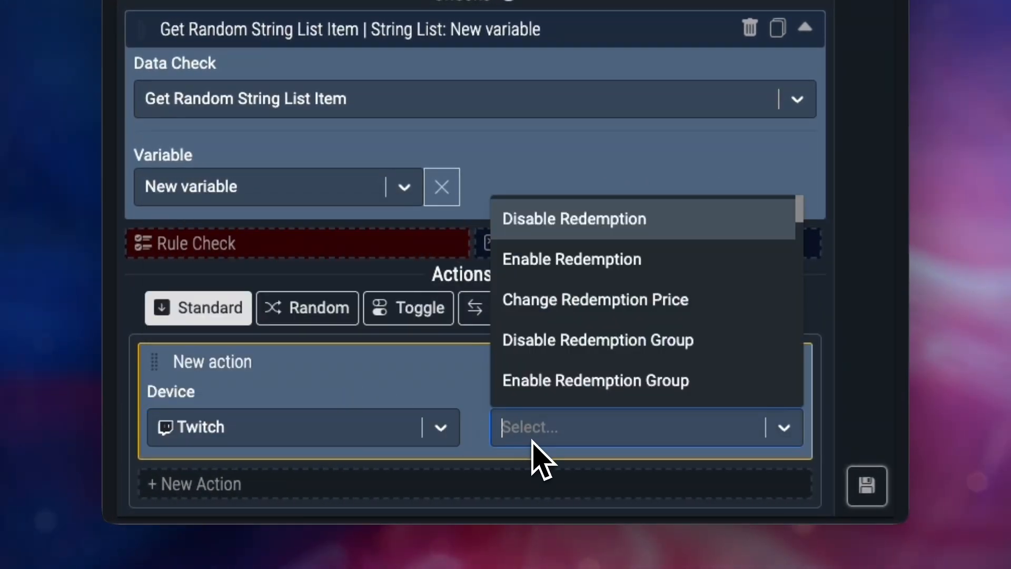
type("send")
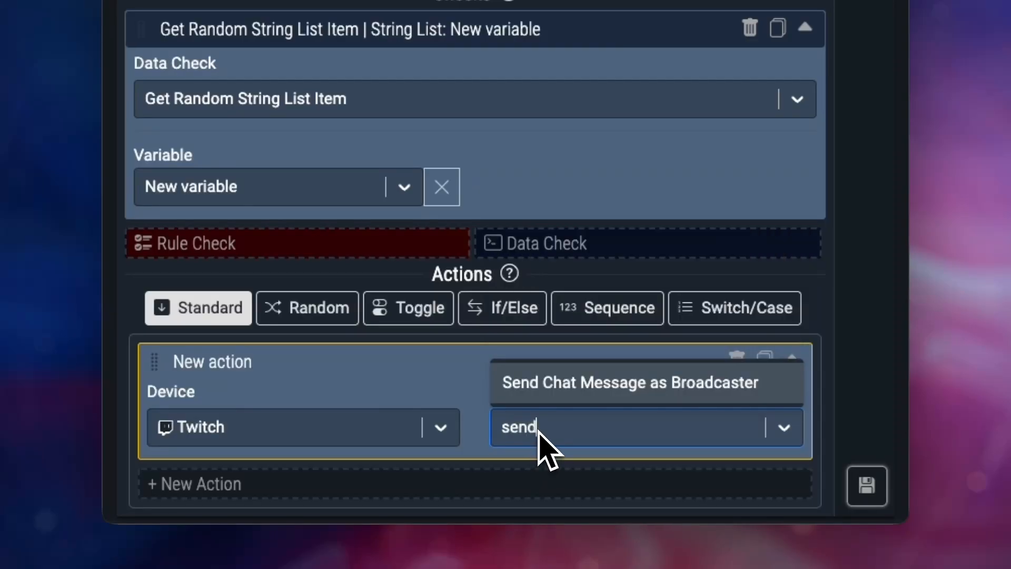
left_click(554, 395)
Set the action's chat message to the random string list item variable
scroll(445, 384, "down", 4)
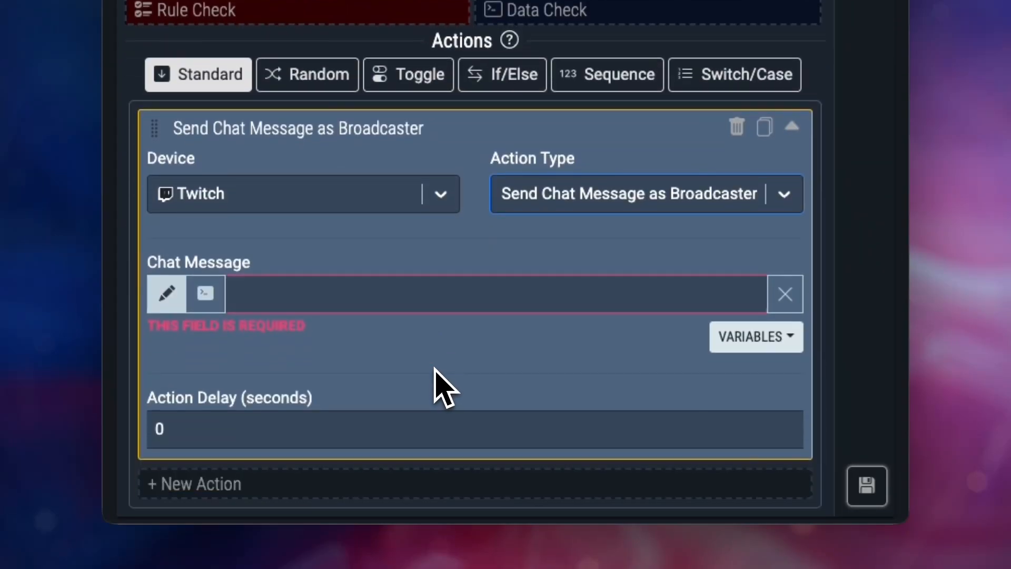
left_click(206, 303)
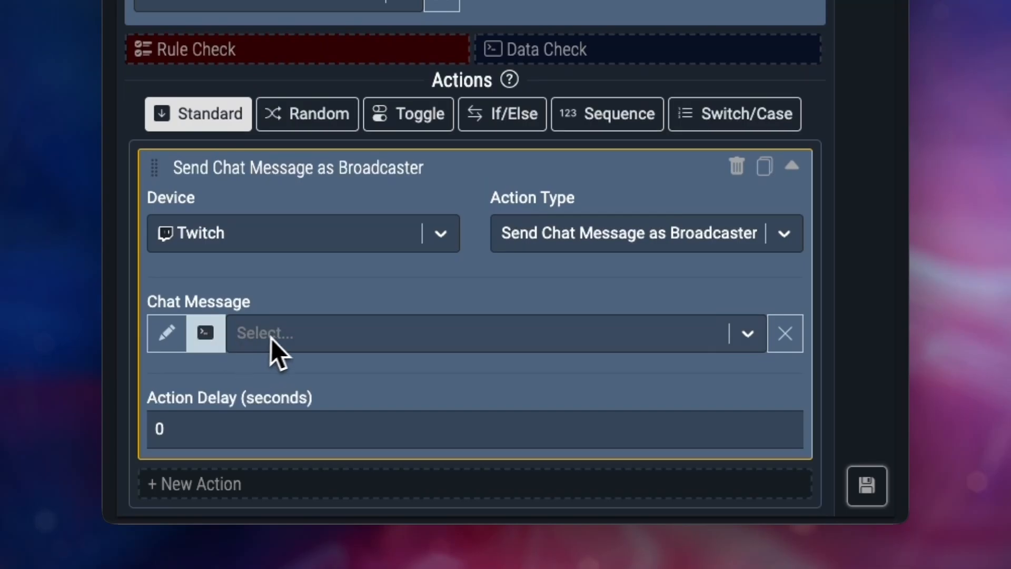
left_click(282, 335)
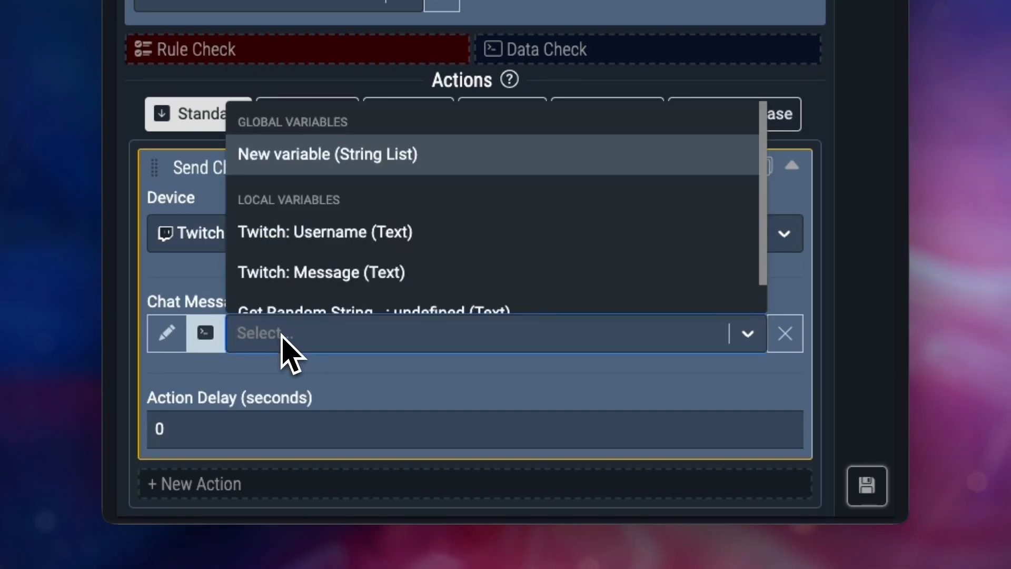
scroll(316, 305, "down", 1)
left_click(322, 284)
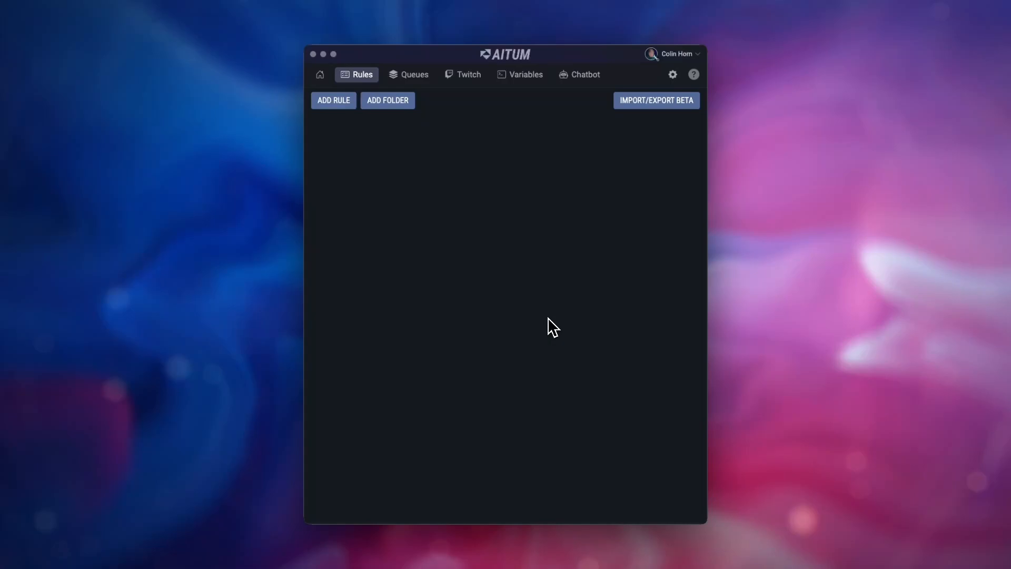
Add another rule with a Twitch Chat Message trigger for the message !giveaway
left_click(337, 101)
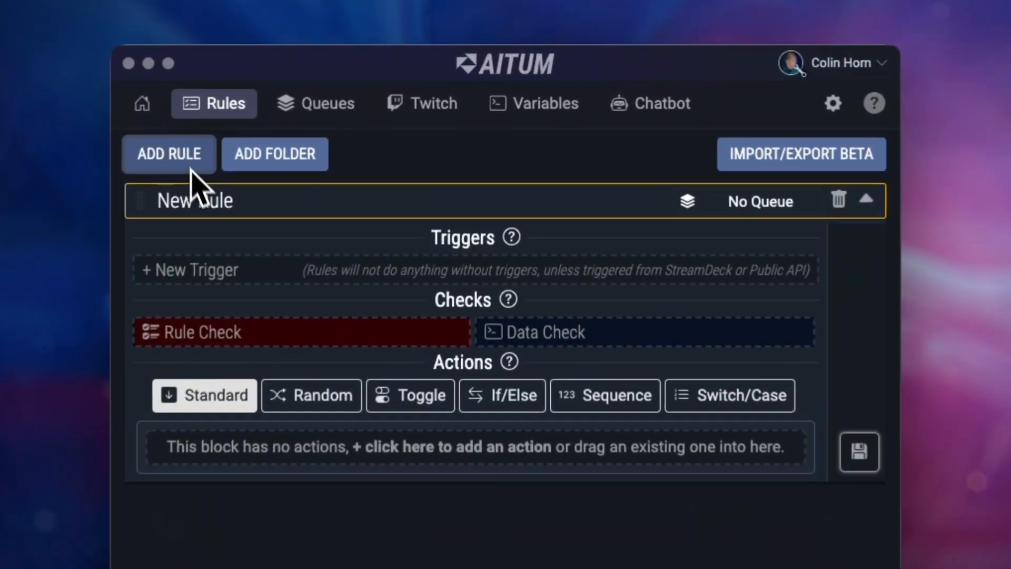
left_click(358, 166)
left_click(211, 305)
type("tw")
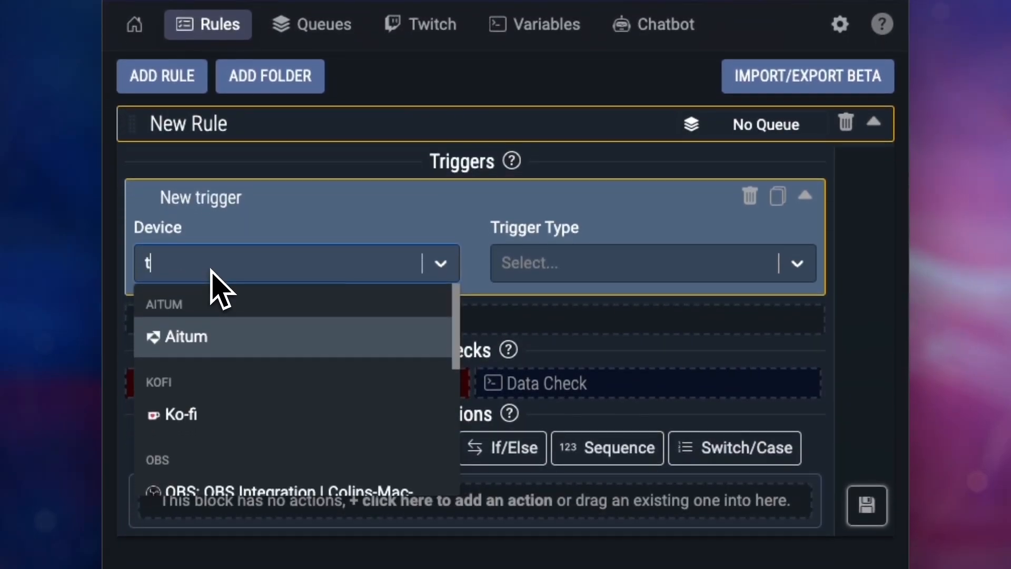
left_click(219, 334)
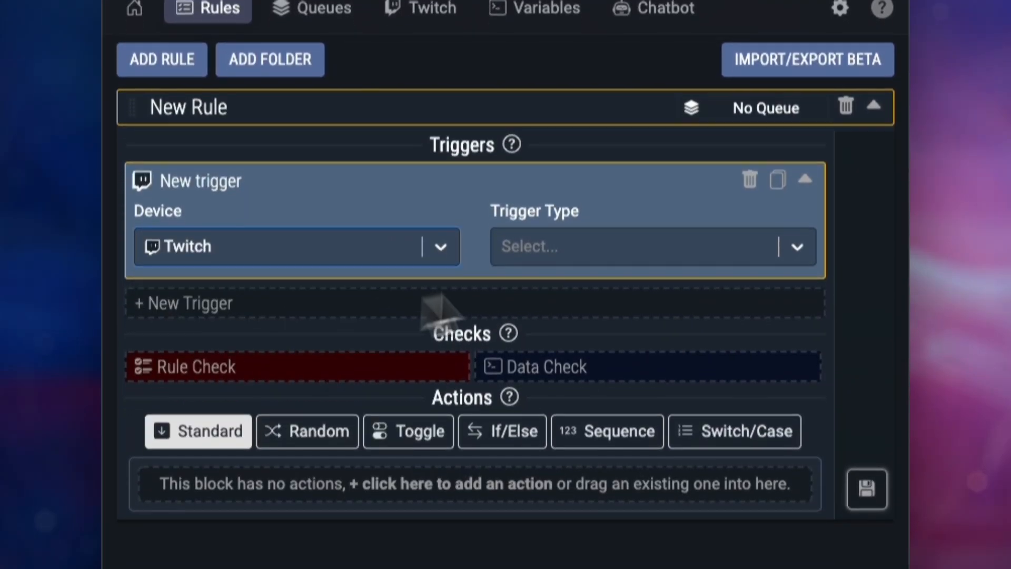
left_click(606, 247)
type("chat")
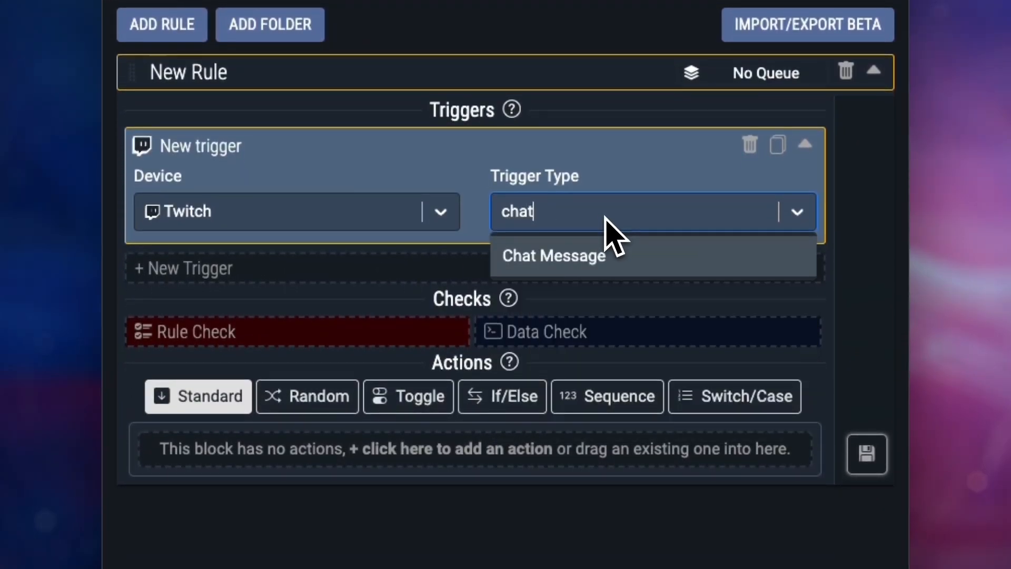
left_click(595, 256)
left_click(582, 311)
type("!")
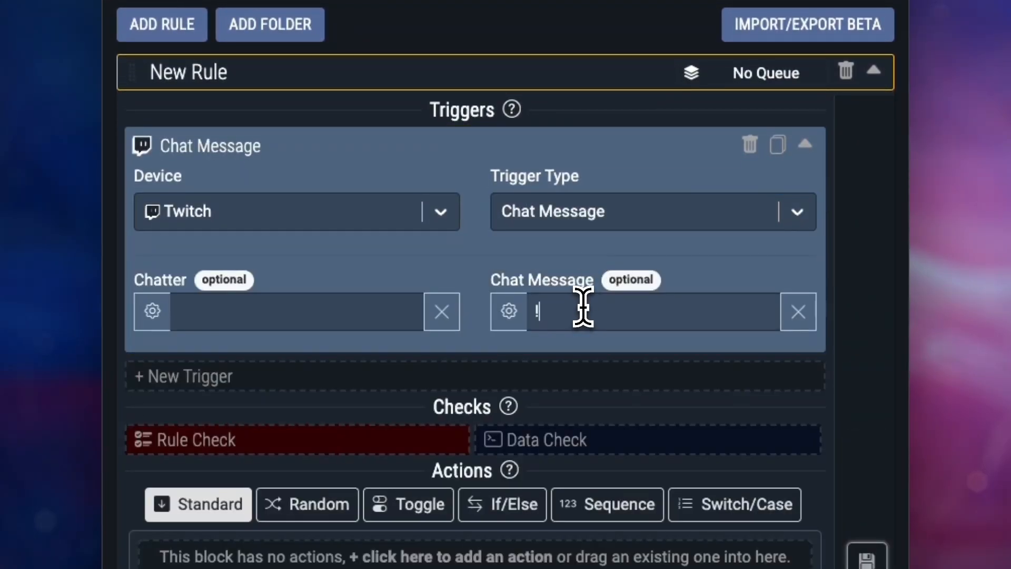
type("giveaway")
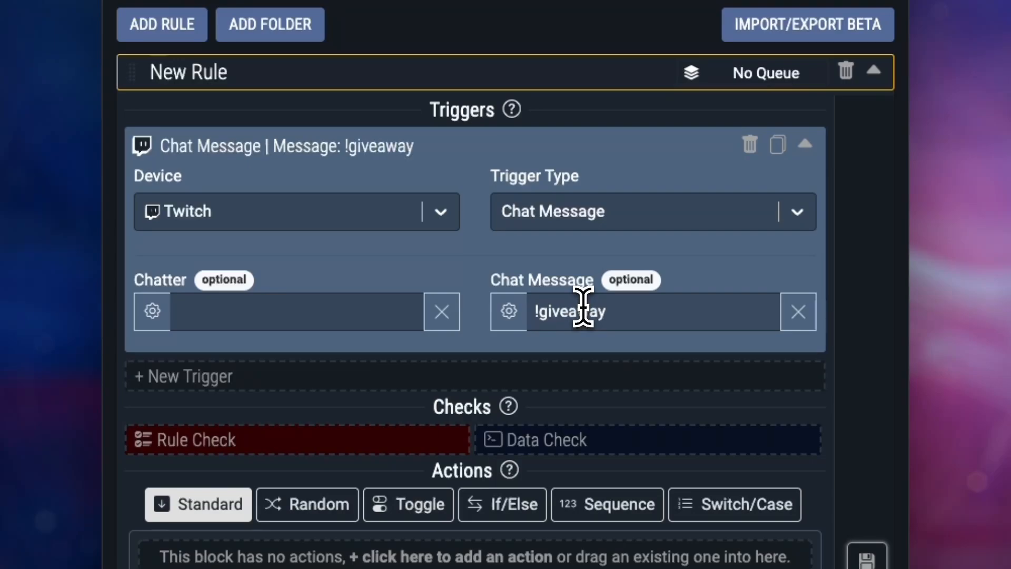
Add a Get User Info data check with its username set to the Twitch: Username variable
scroll(574, 327, "down", 2)
left_click(572, 336)
scroll(522, 316, "down", 1)
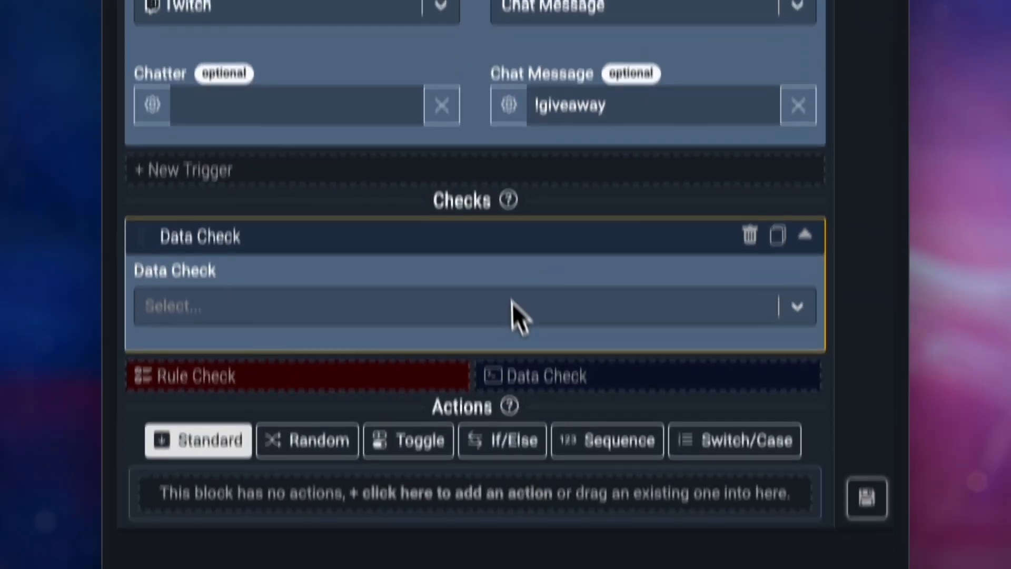
left_click(514, 307)
scroll(474, 323, "down", 5)
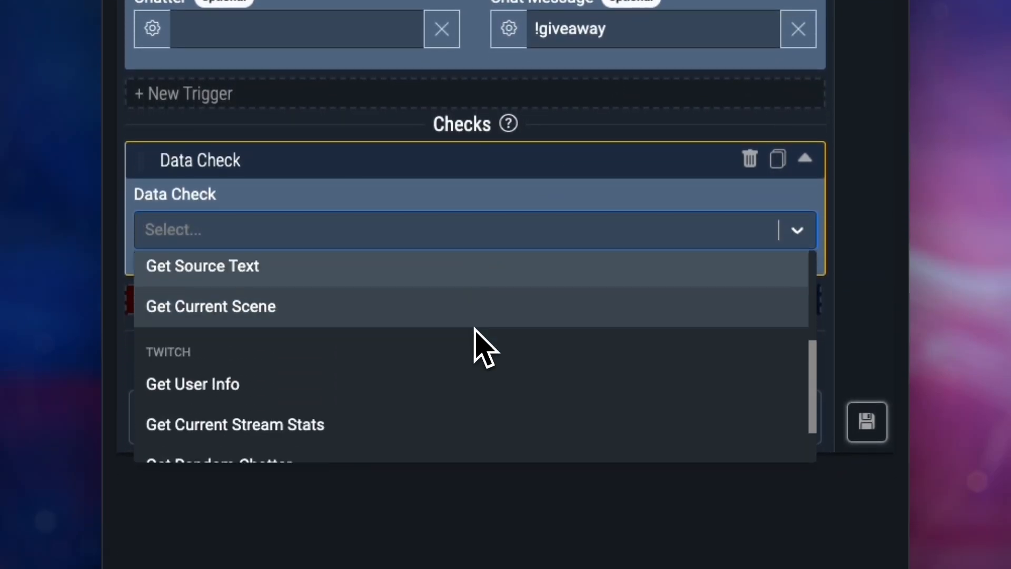
left_click(415, 348)
scroll(295, 316, "down", 1)
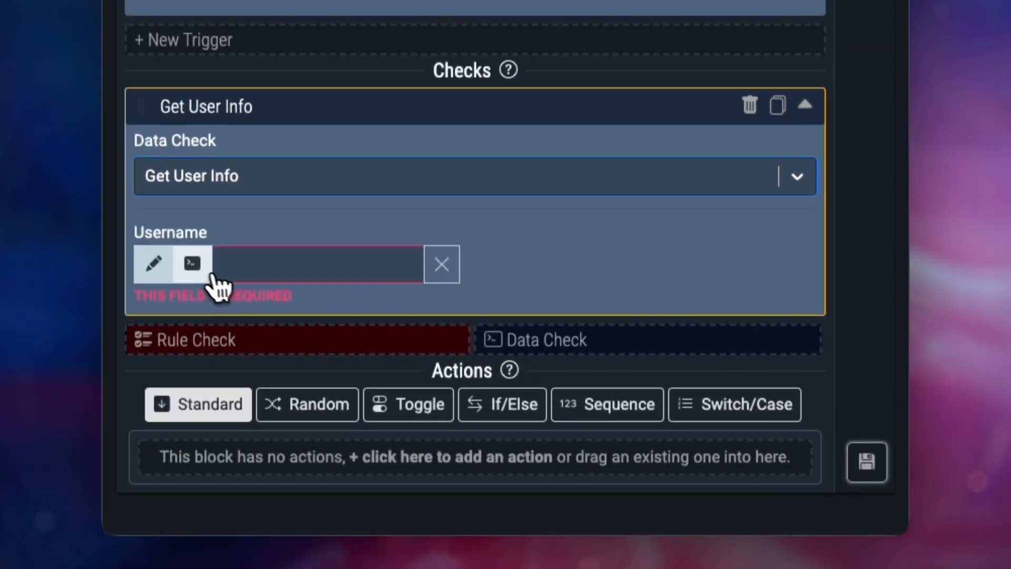
left_click(191, 262)
left_click(289, 265)
scroll(320, 303, "down", 1)
left_click(337, 408)
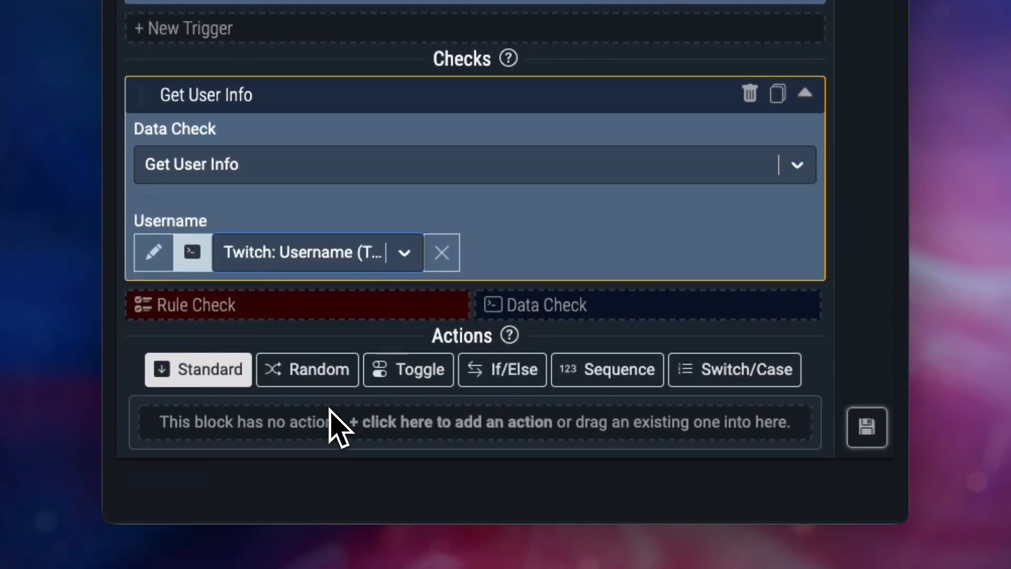
Add a rule check requiring Giveaway Variable Does not include the Twitch: Username variable
left_click(319, 311)
scroll(324, 316, "down", 3)
scroll(316, 295, "up", 1)
left_click(308, 273)
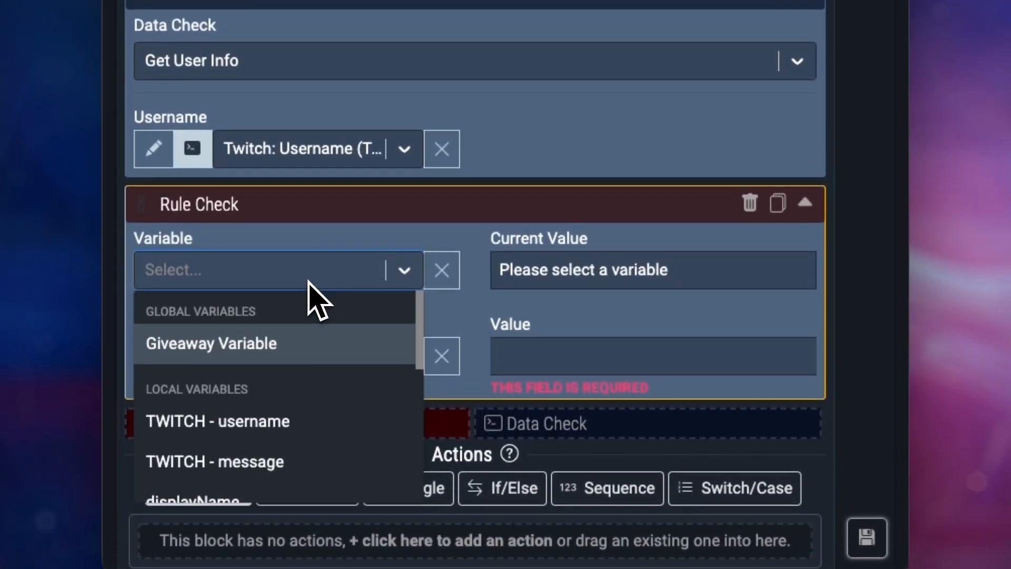
left_click(299, 342)
left_click(296, 354)
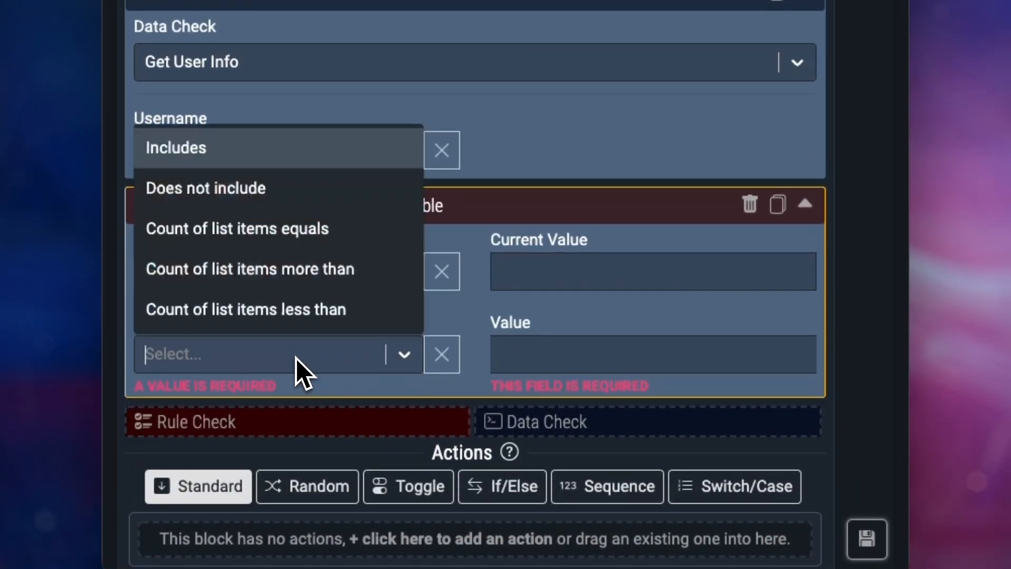
scroll(289, 247, "up", 1)
left_click(283, 224)
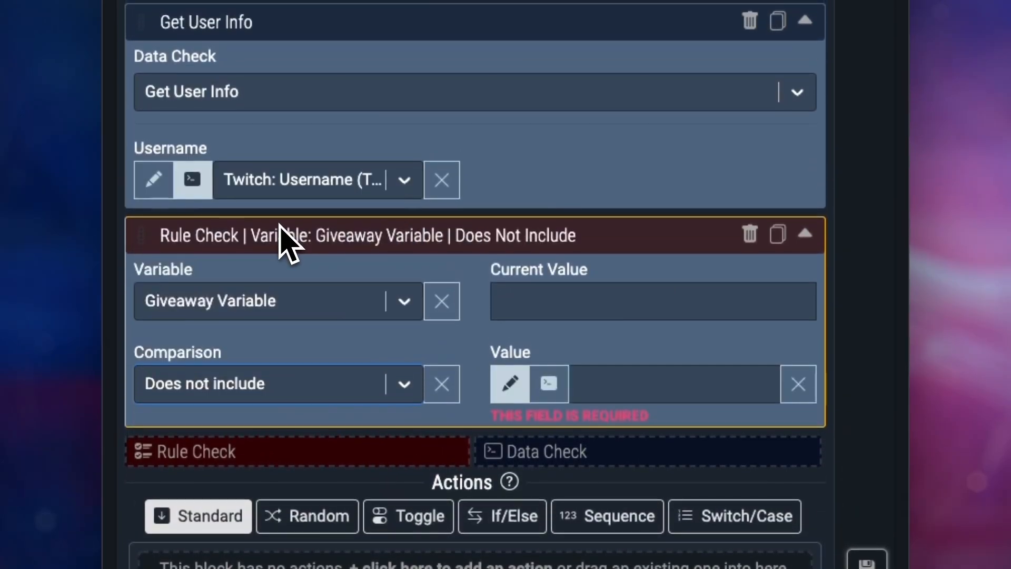
scroll(549, 361, "down", 1)
left_click(549, 343)
left_click(612, 345)
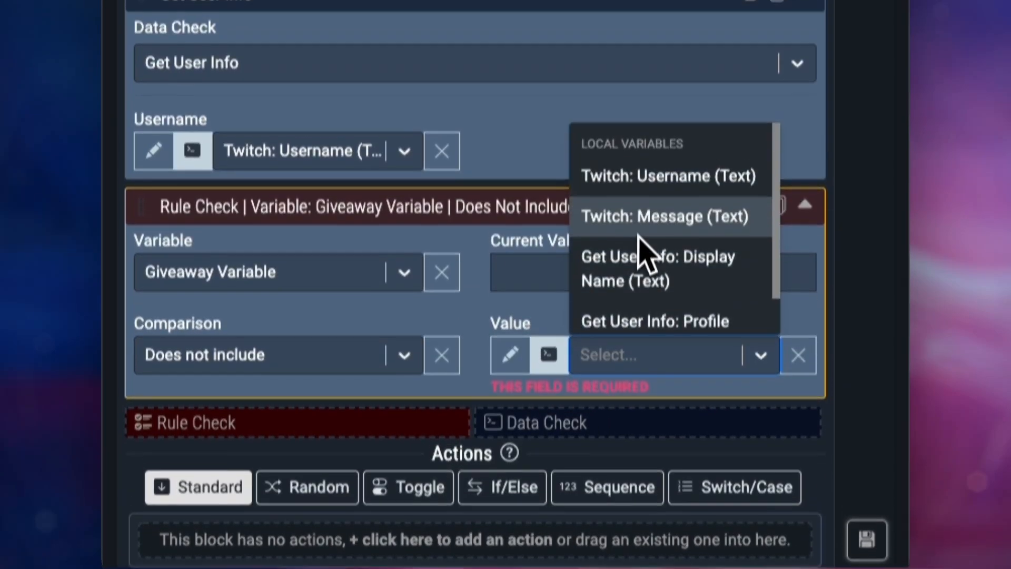
left_click(641, 166)
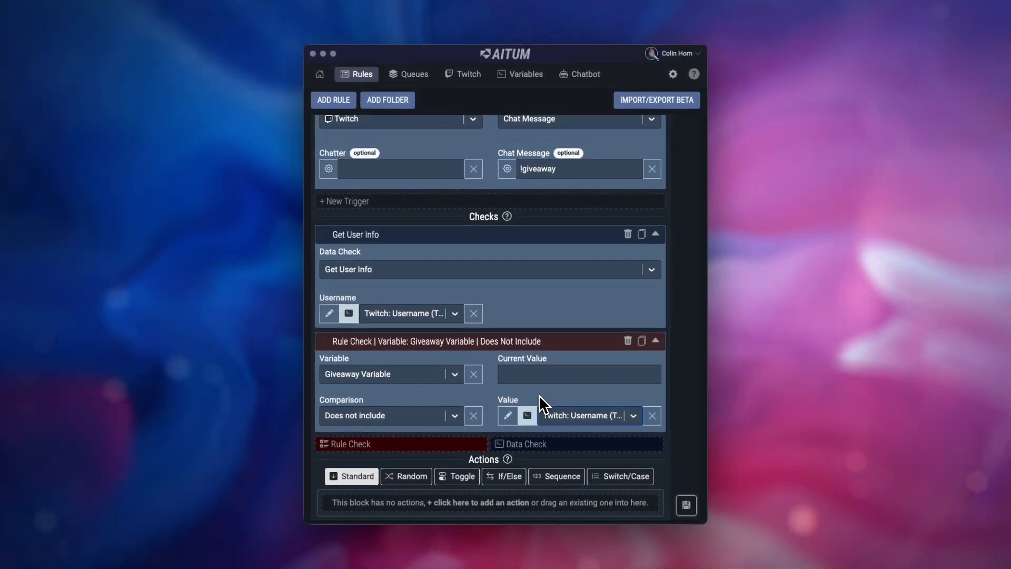
Add an Aitum action of type Change Global Variable Value
left_click(457, 492)
scroll(437, 491, "down", 1)
left_click(410, 480)
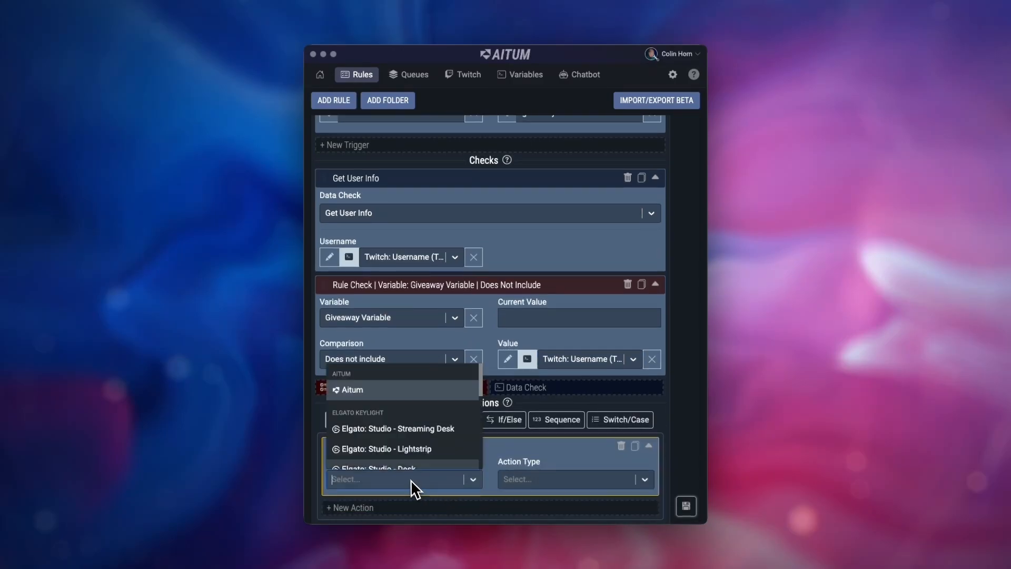
left_click(396, 391)
left_click(569, 479)
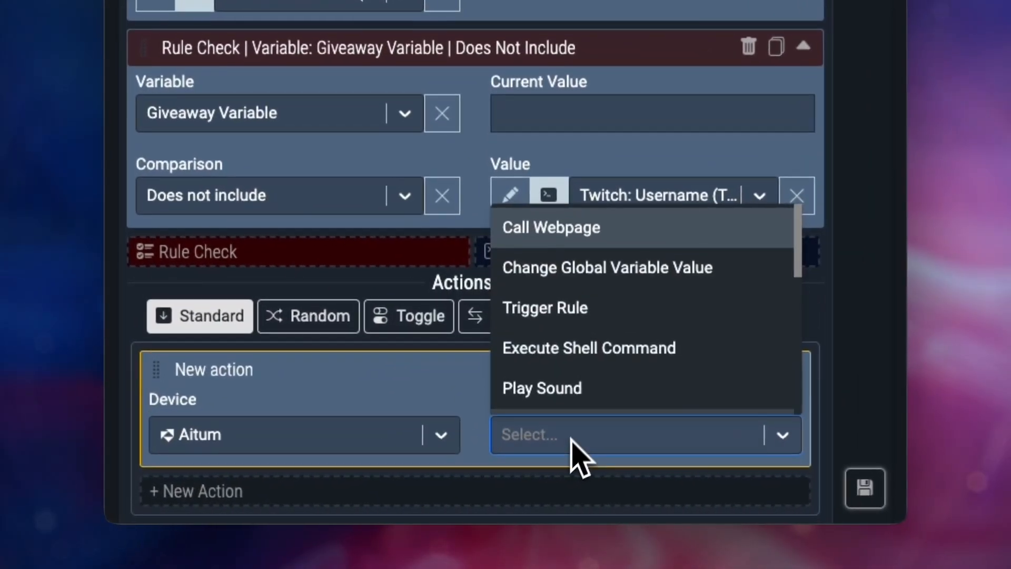
left_click(590, 283)
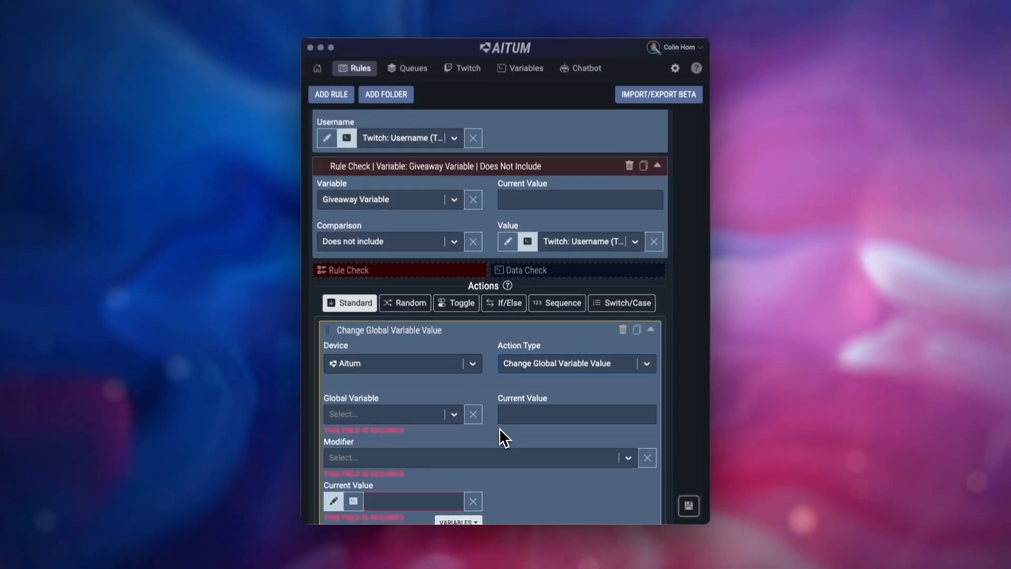
Configure the action to Add Item Twitch: Username to Giveaway Variable, and save the rule
scroll(500, 428, "down", 1)
scroll(500, 436, "down", 1)
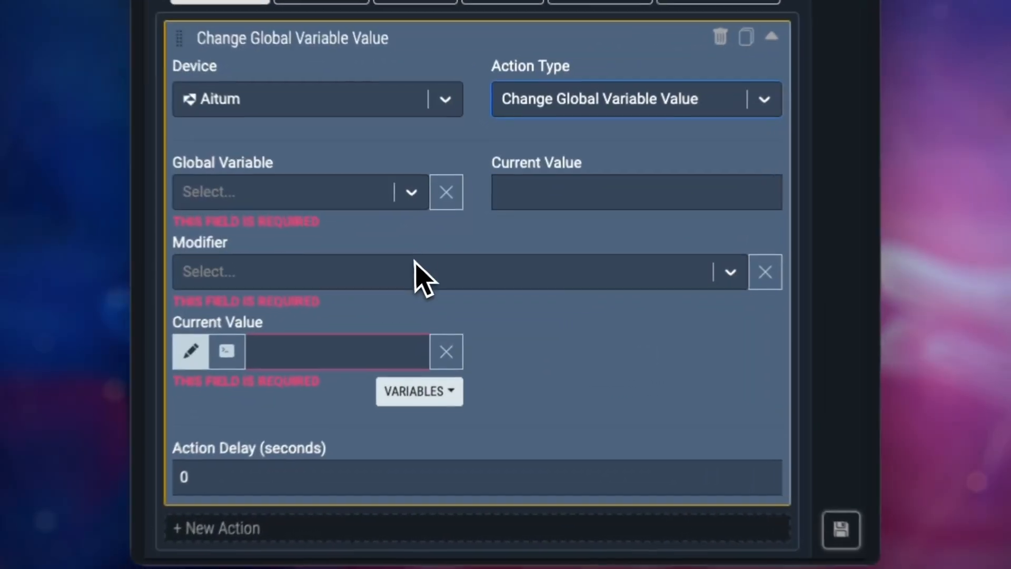
left_click(451, 327)
left_click(333, 284)
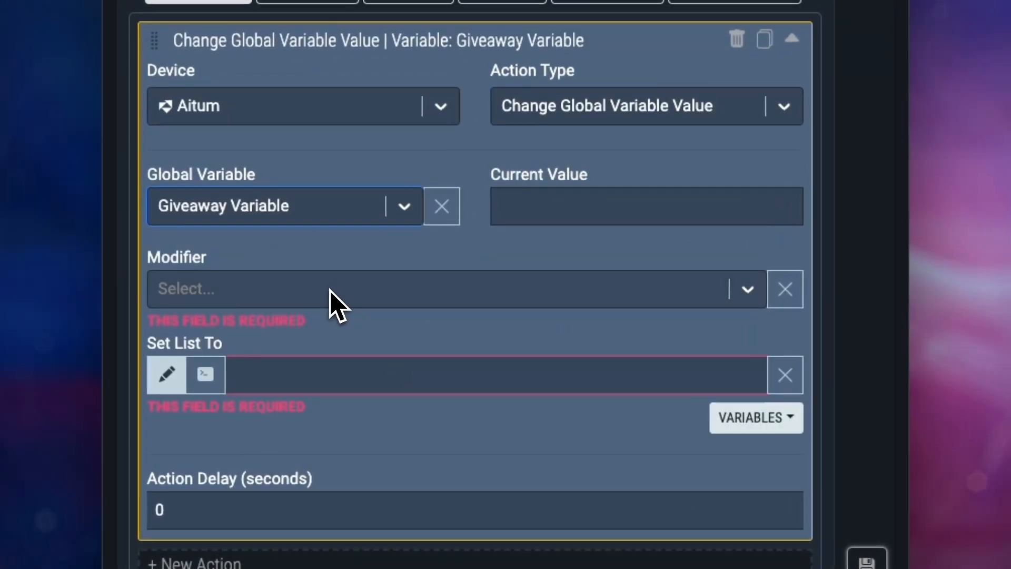
left_click(330, 291)
scroll(318, 330, "down", 1)
left_click(288, 316)
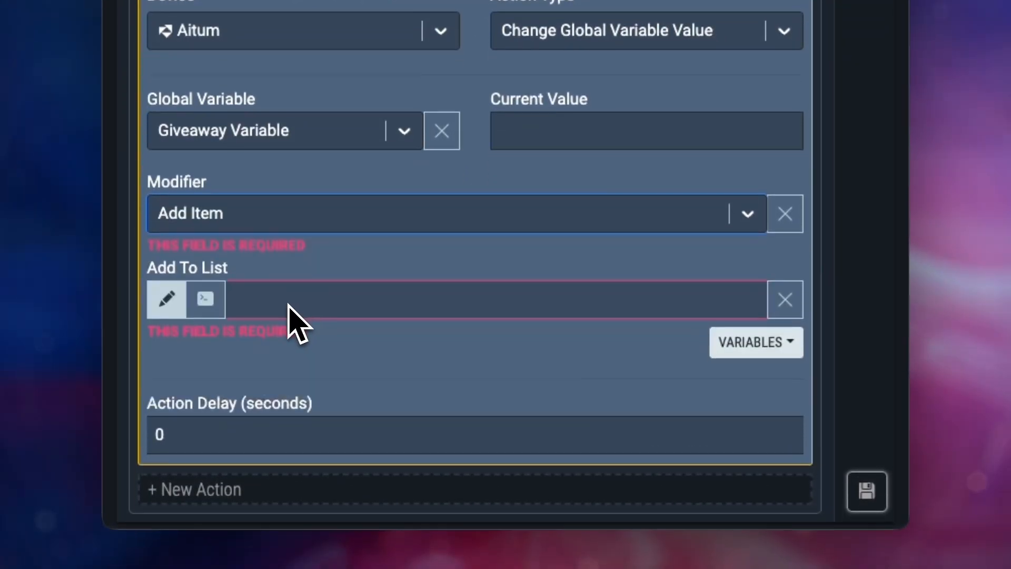
left_click(213, 305)
left_click(338, 336)
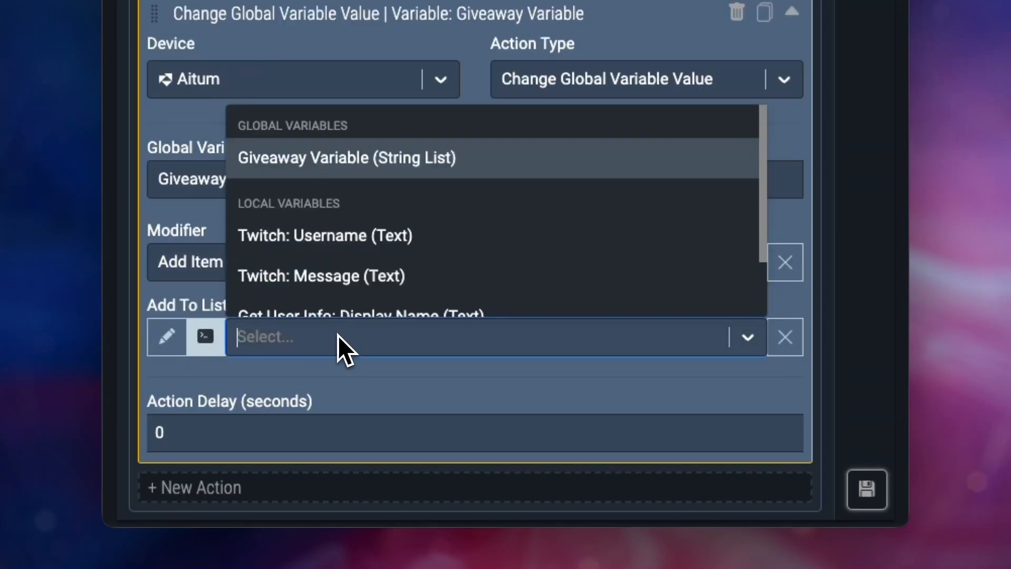
left_click(369, 242)
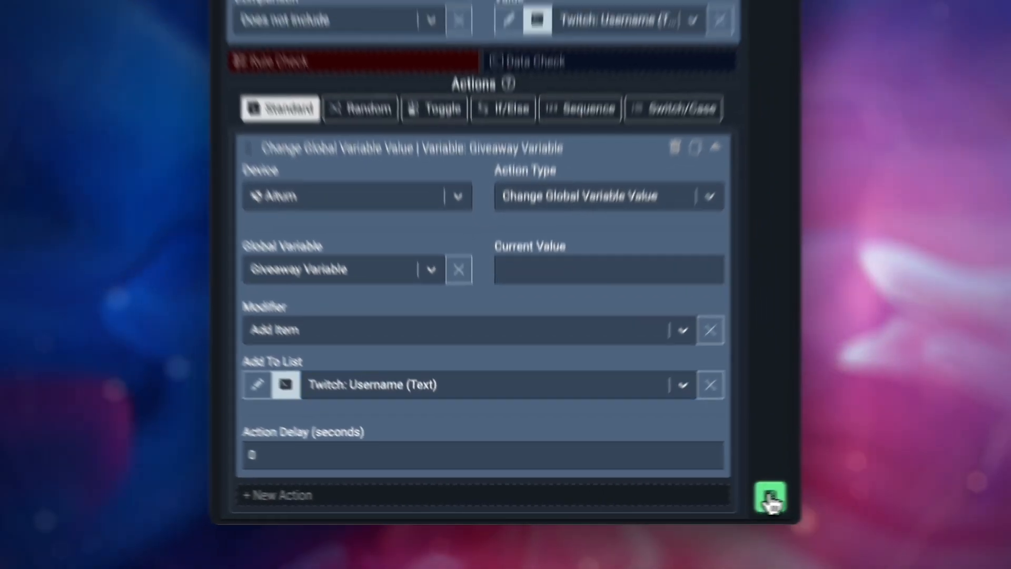
left_click(867, 489)
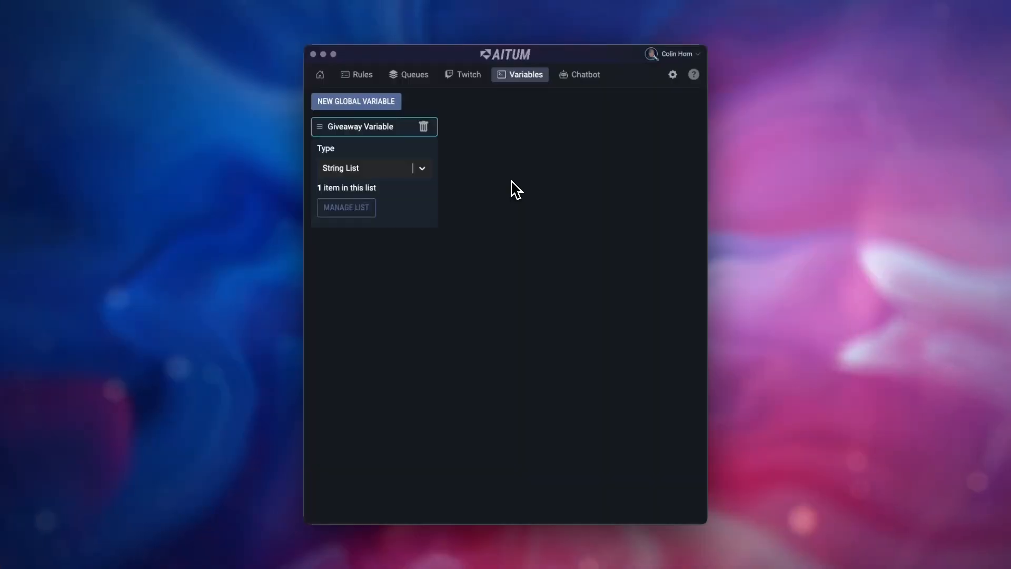
Open the Giveaway Variable's list to review its entries, then close it
left_click(365, 213)
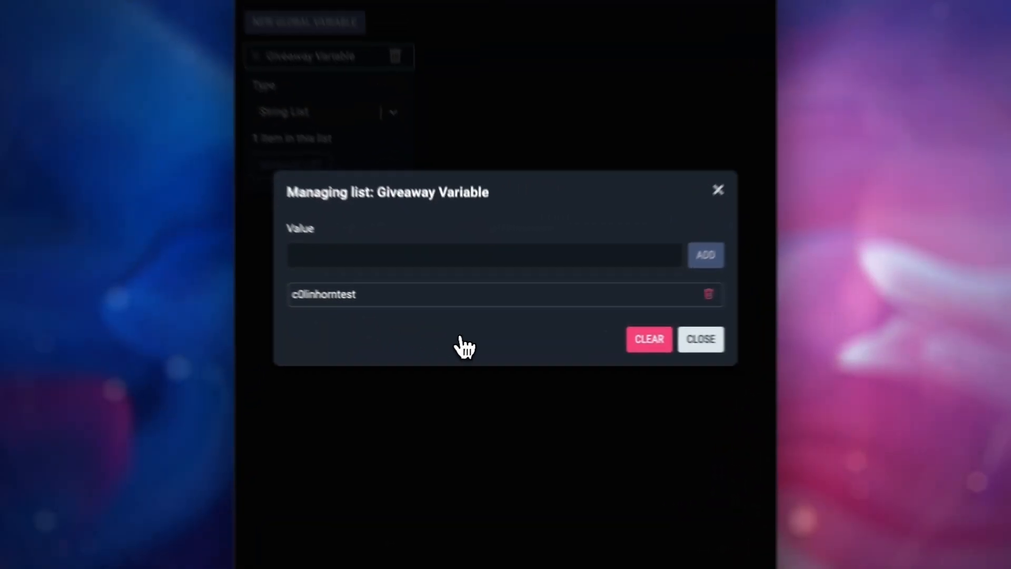
left_click(671, 345)
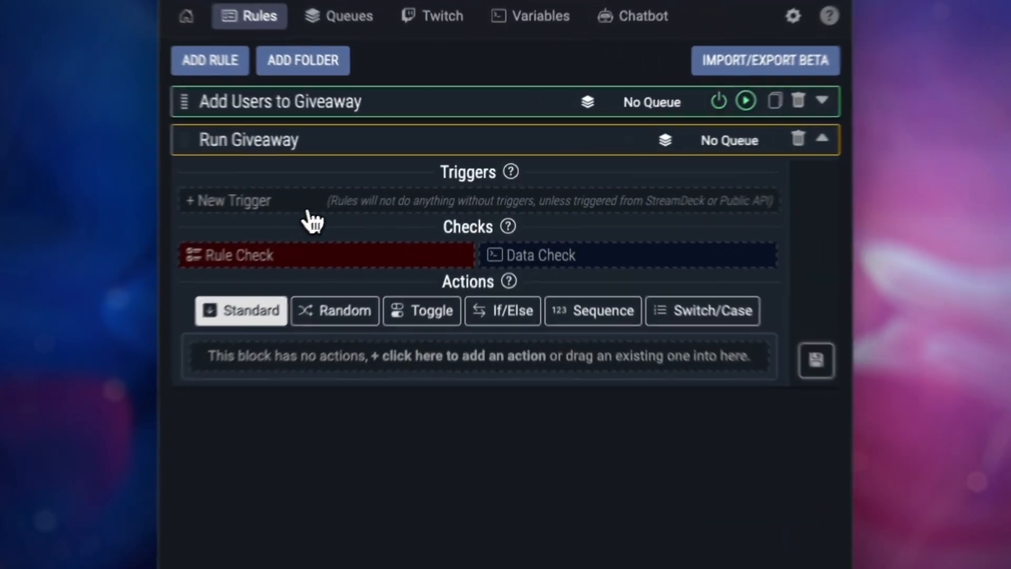
Add a Twitch Chat Message trigger to the Run Giveaway rule
left_click(395, 184)
left_click(395, 216)
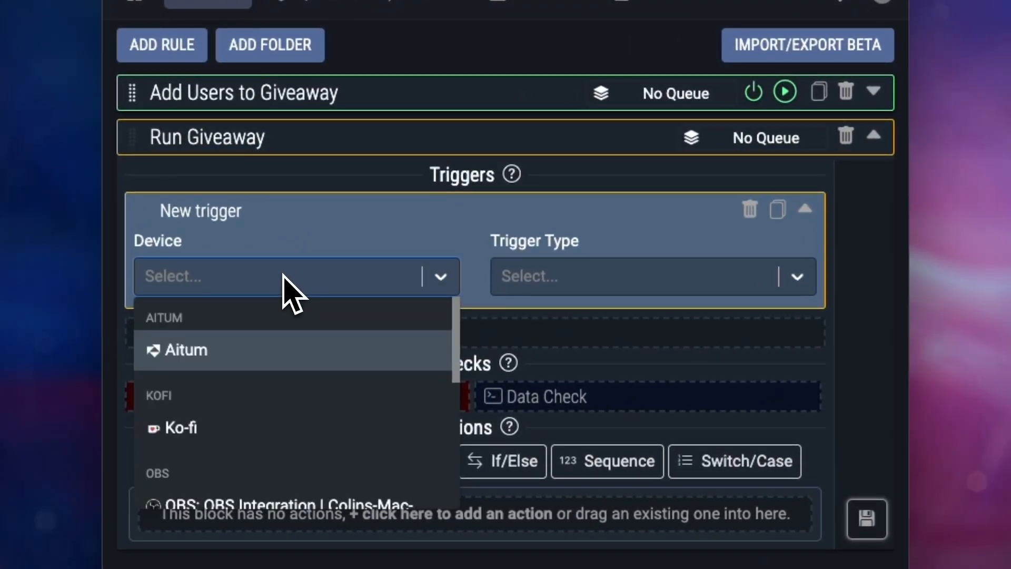
type("tw")
left_click(274, 352)
left_click(549, 269)
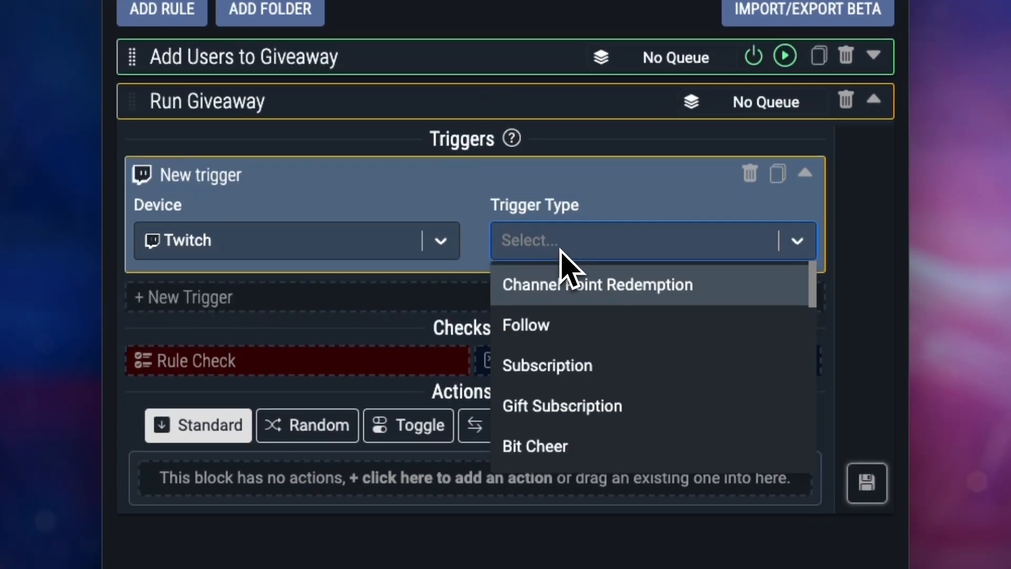
type("chat")
left_click(560, 284)
Restrict the trigger to the streamer's own username as chatter and the message !rungiveaway
scroll(369, 295, "down", 1)
left_click(310, 288)
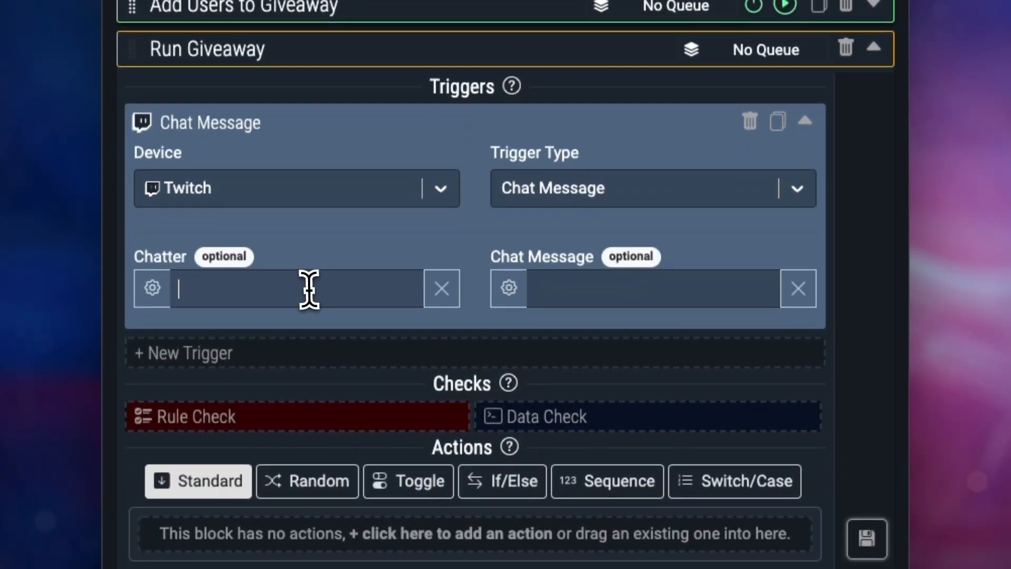
type("c0linhorn")
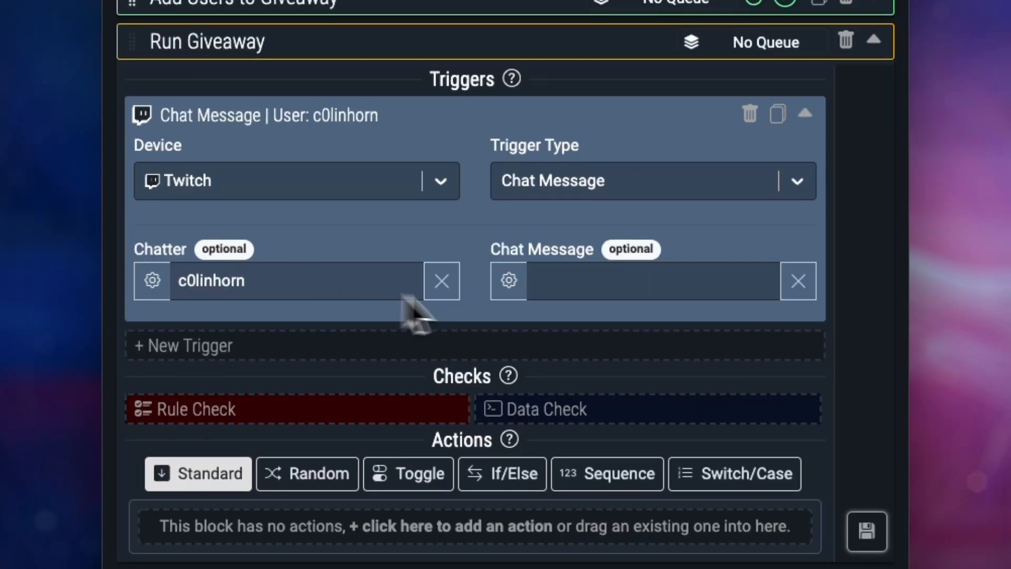
left_click(582, 276)
type("!ru")
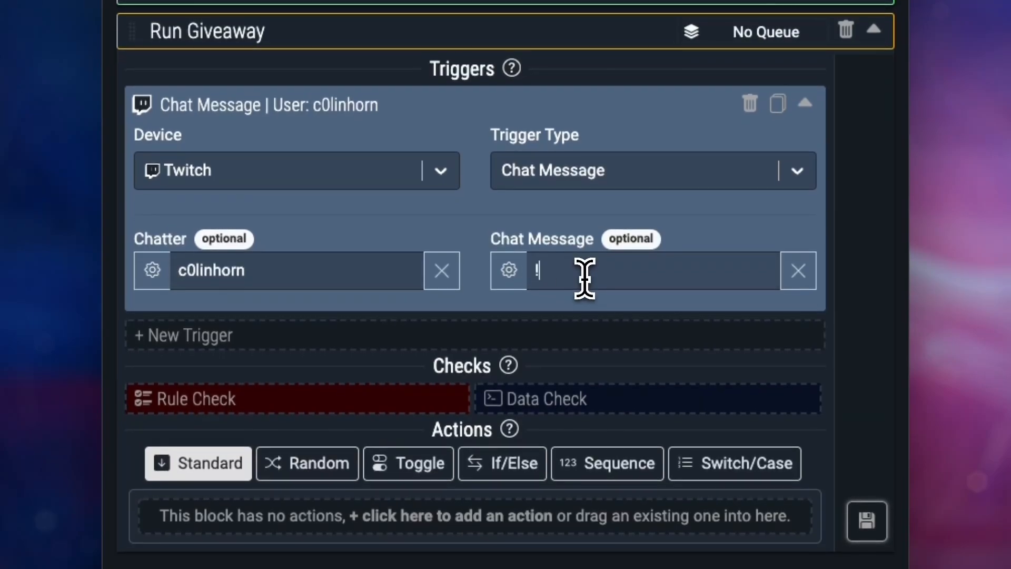
type("ngiveaway")
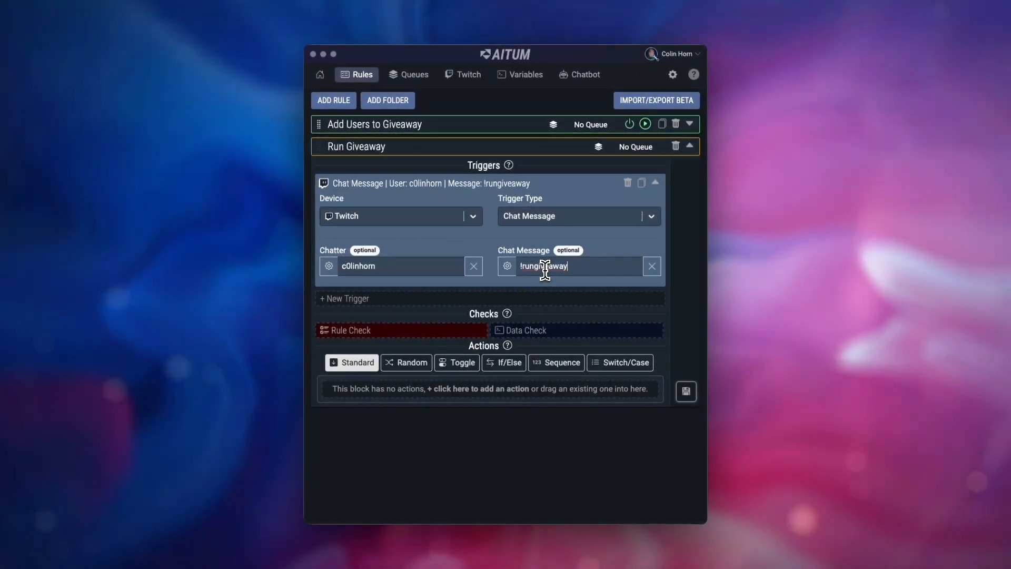
Add a Get Random String List Item data check using Giveaway Variable
left_click(579, 330)
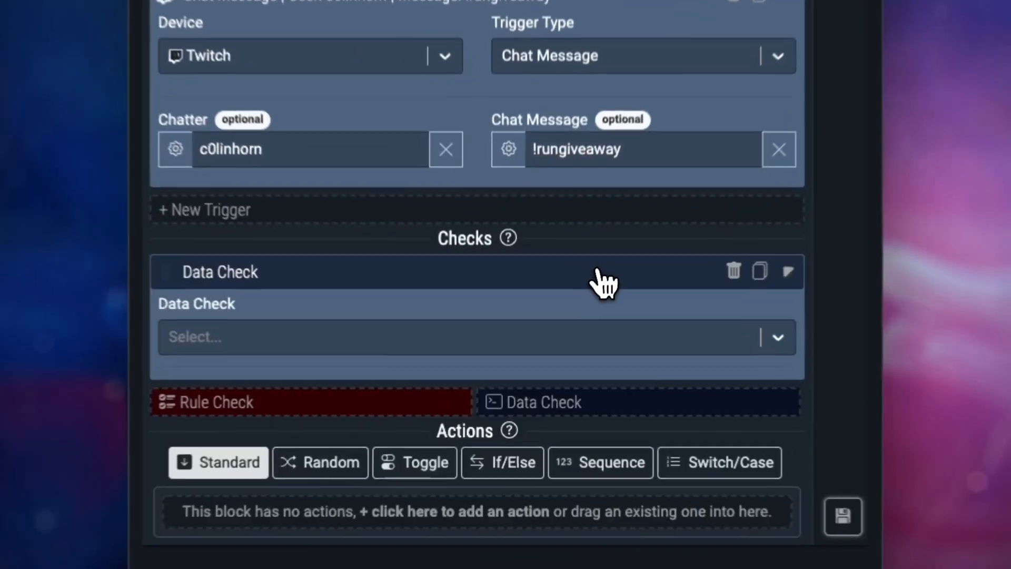
left_click(471, 367)
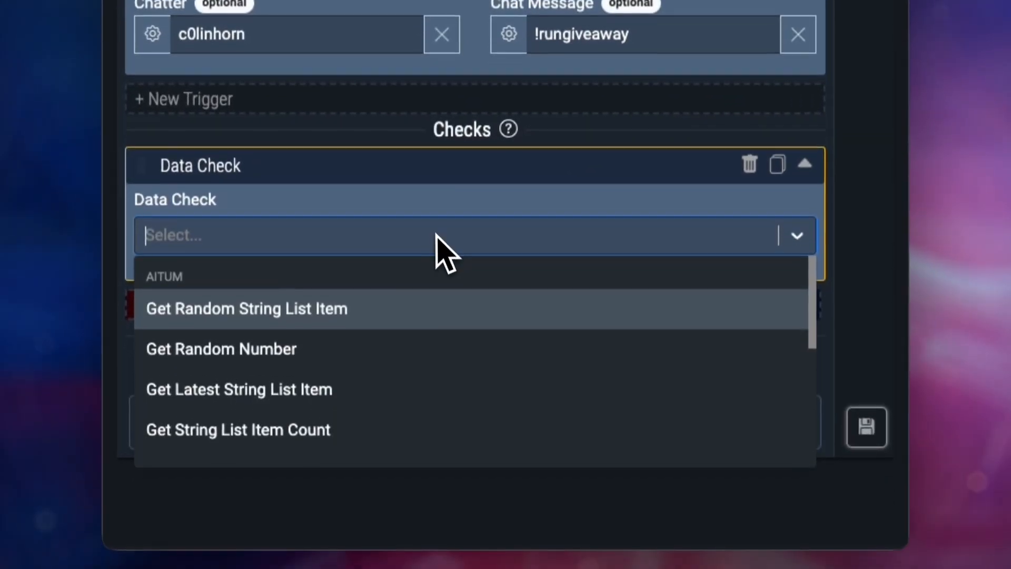
left_click(367, 308)
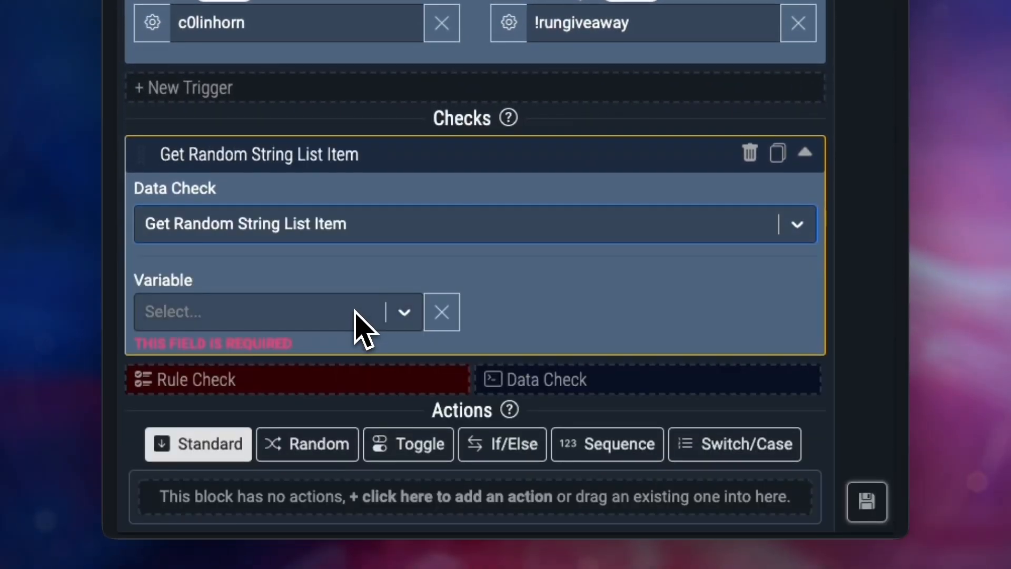
left_click(350, 316)
left_click(300, 383)
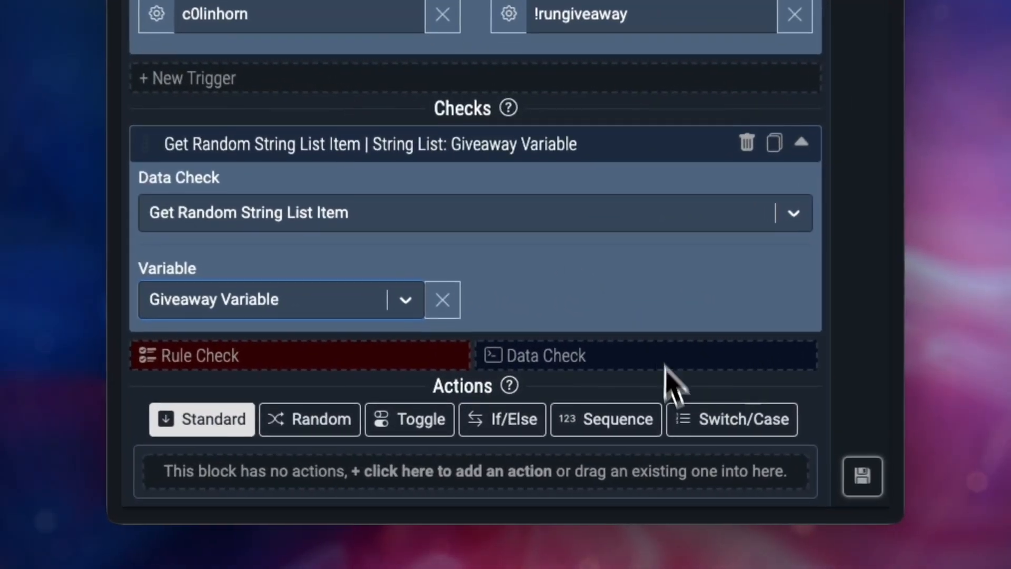
Add a Twitch action of type Send Chat Message as Broadcaster
left_click(559, 497)
scroll(606, 427, "down", 2)
left_click(303, 433)
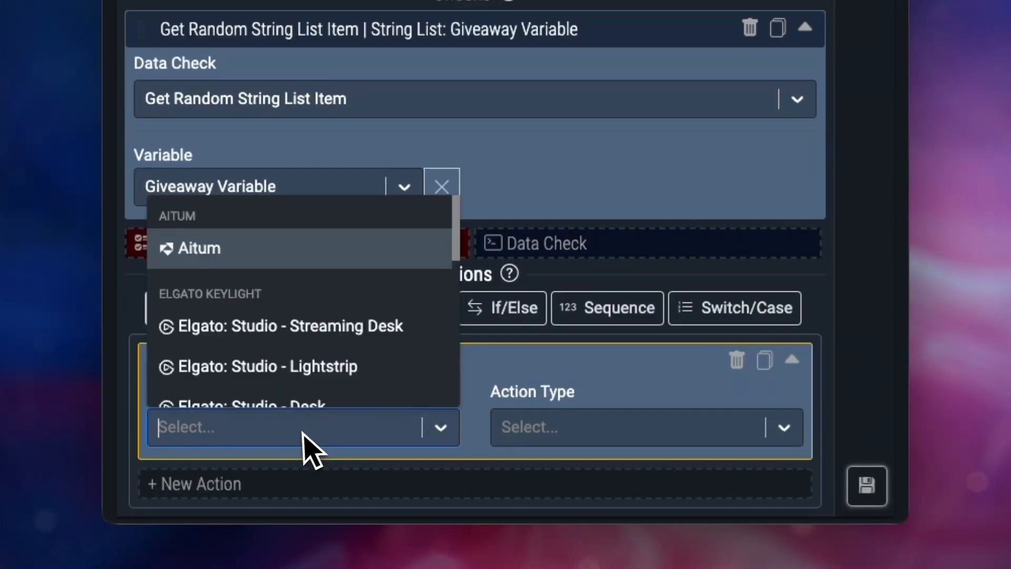
type("tw")
left_click(266, 383)
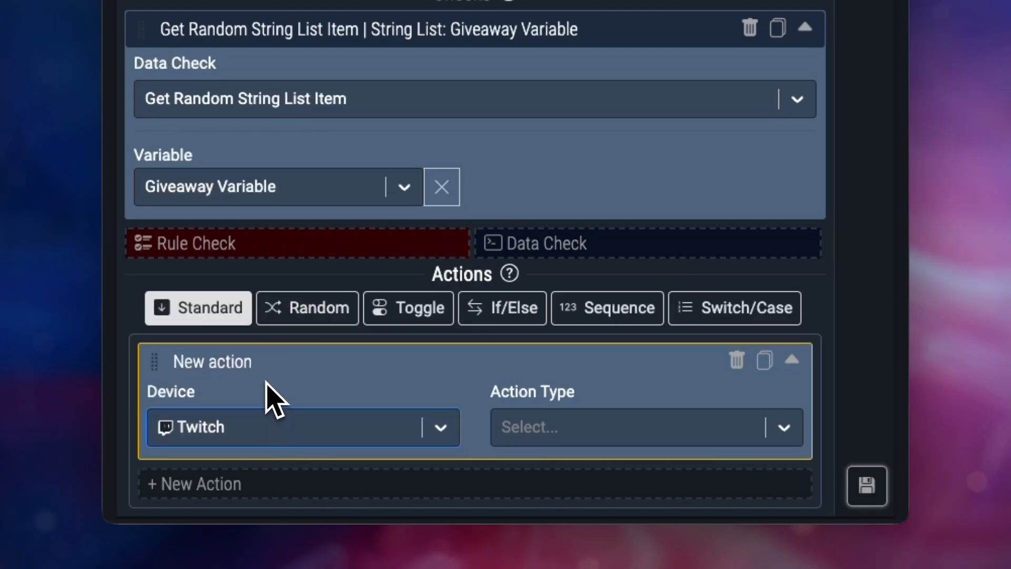
left_click(558, 430)
type("send")
key("Return")
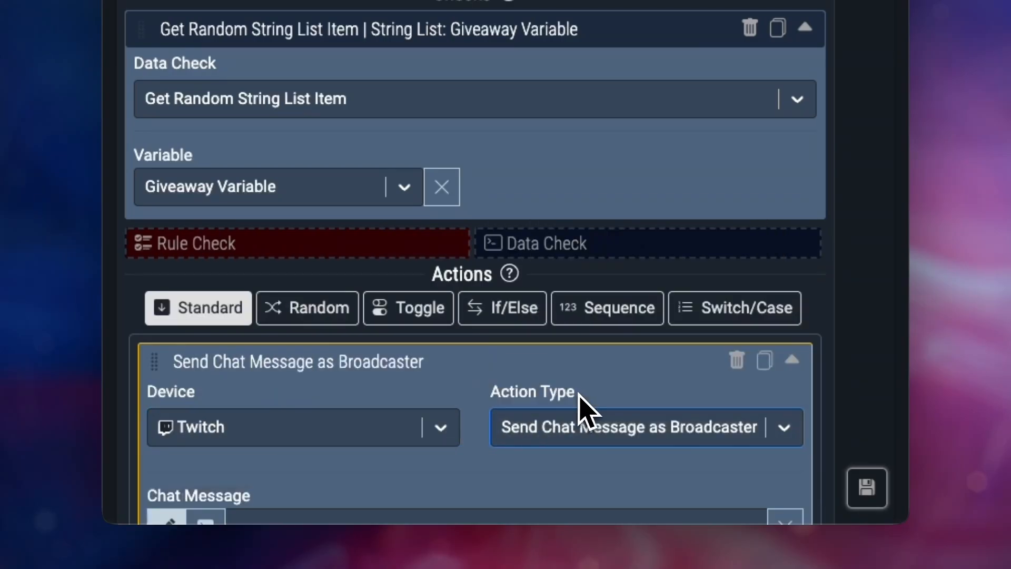
Set the chat message to "Congrats" followed by the random string list item variable
scroll(579, 411, "down", 4)
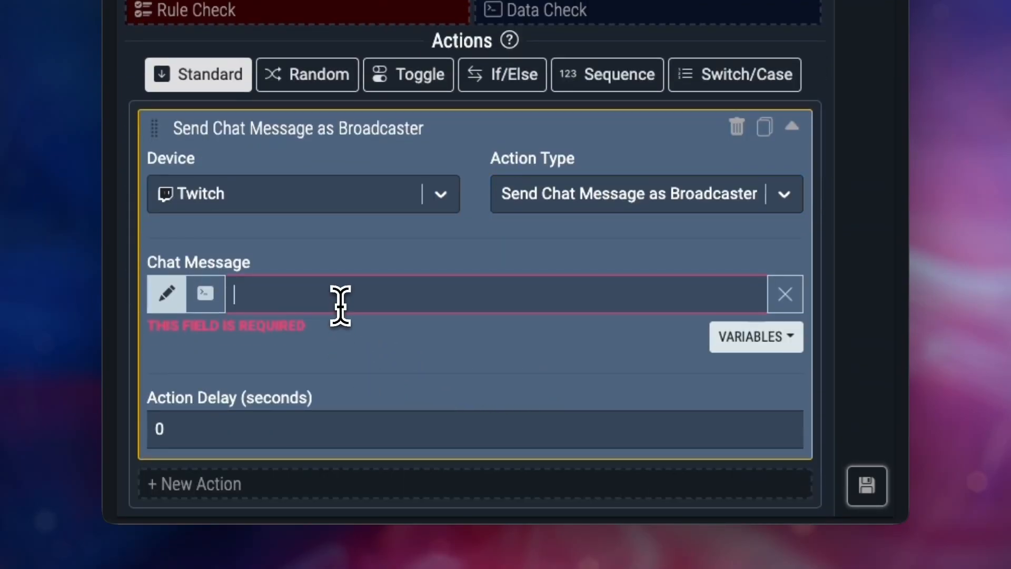
left_click(341, 306)
type("Congrats")
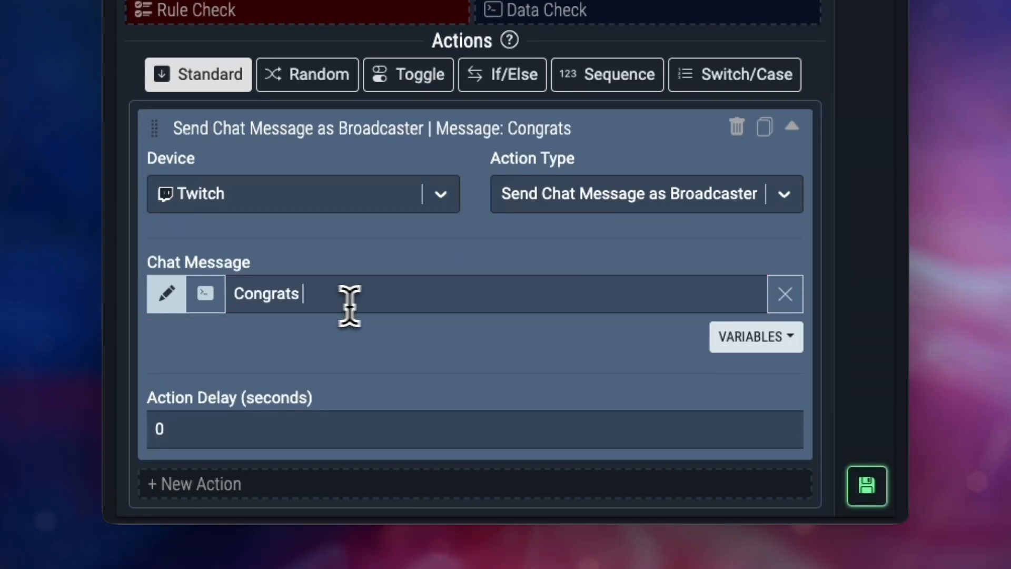
left_click(752, 339)
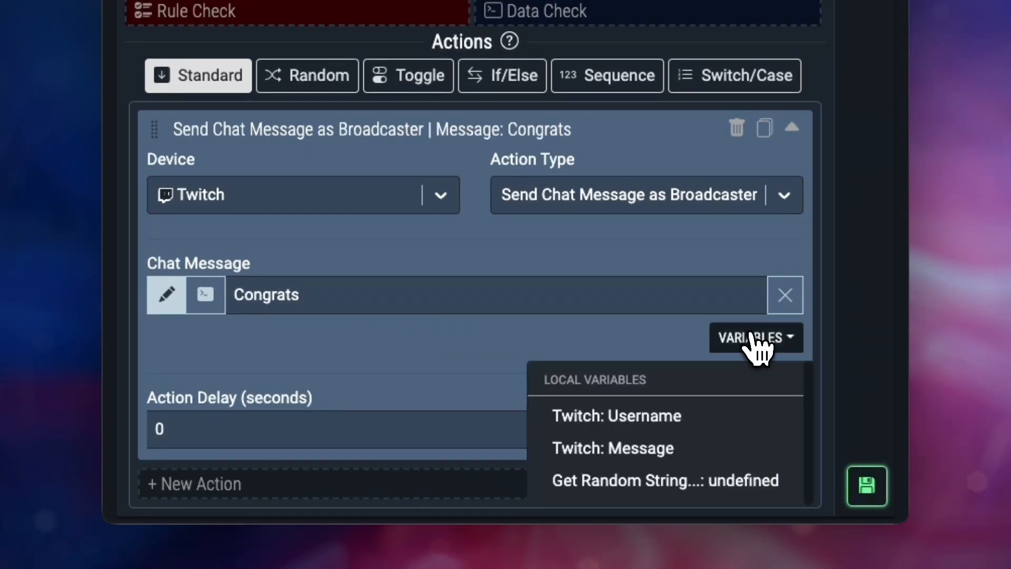
left_click(688, 482)
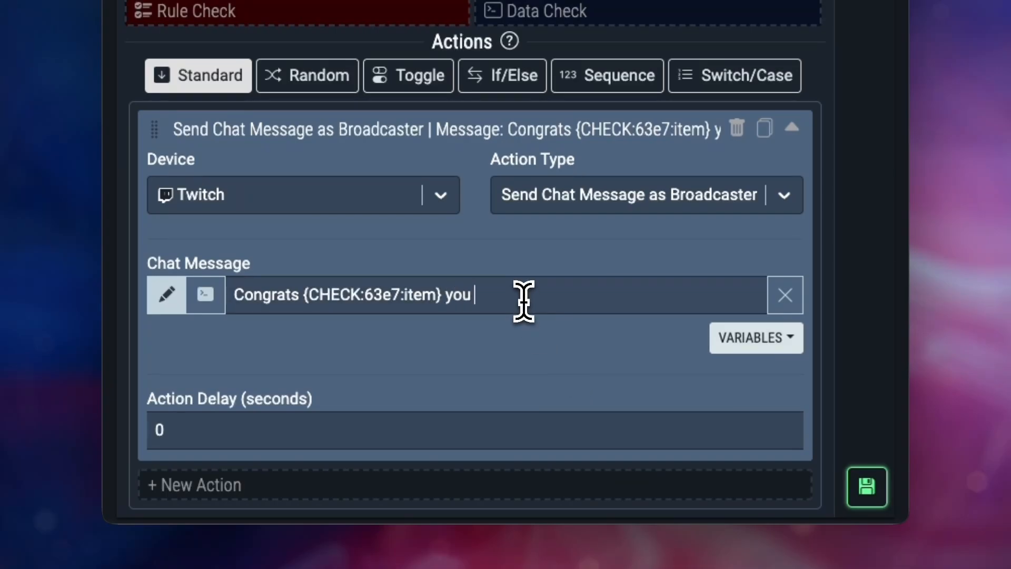